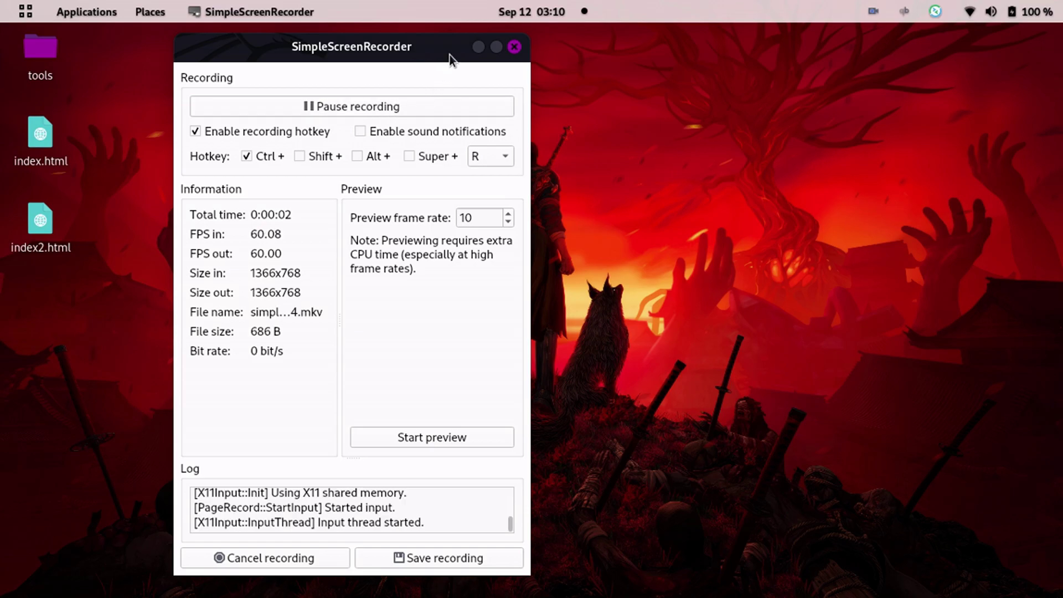
- Minimize the SimpleScreenRecorder window to reveal the desktop with the tools folder and index files
click(475, 48)
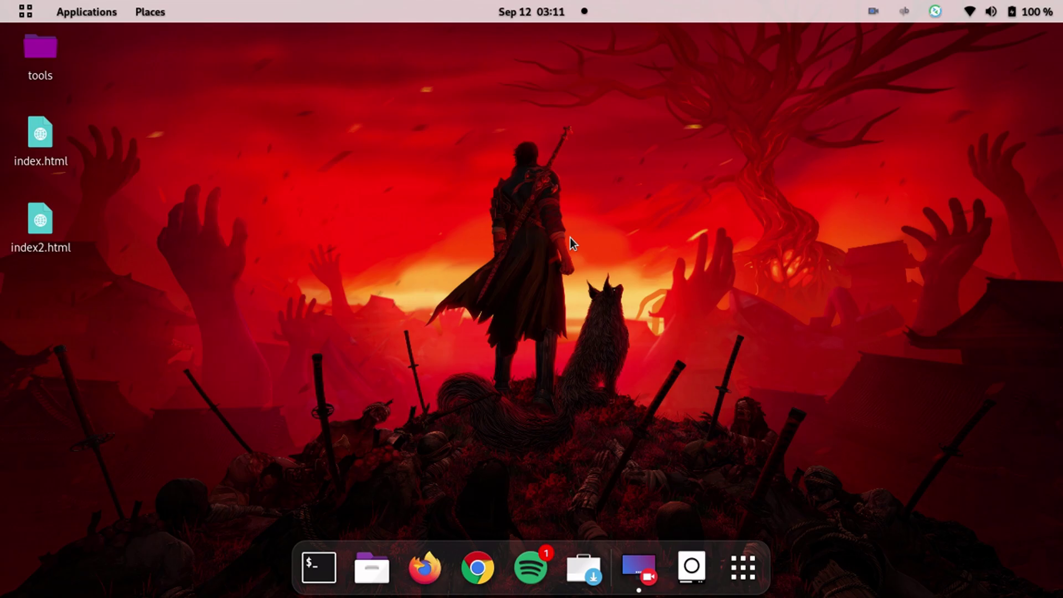
- Launch Firefox and open torproject.org's Tor Browser download page, showing the Windows, macOS, Linux and Android options
click(425, 567)
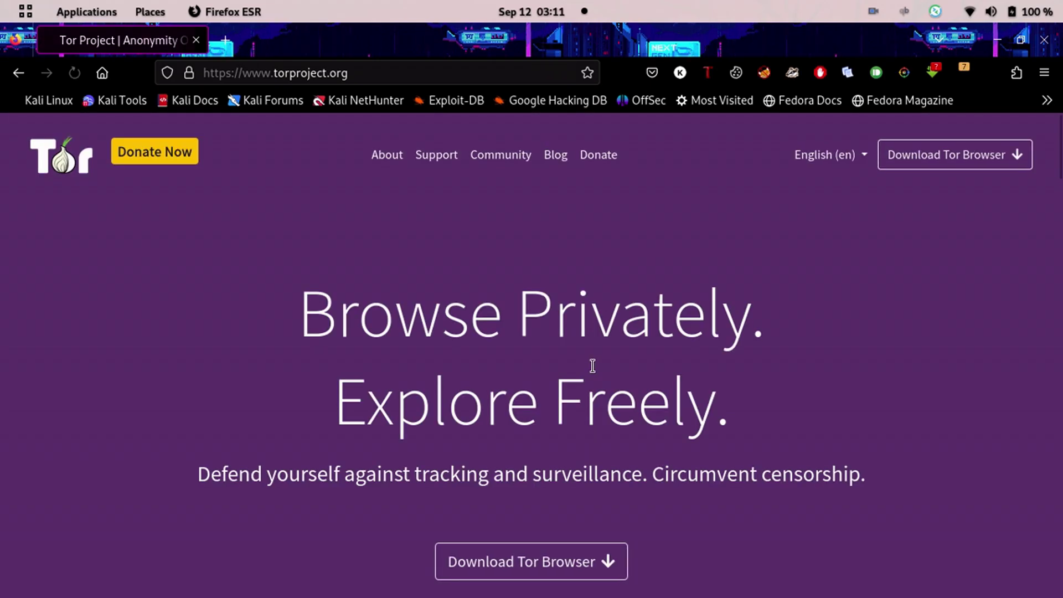
click(563, 573)
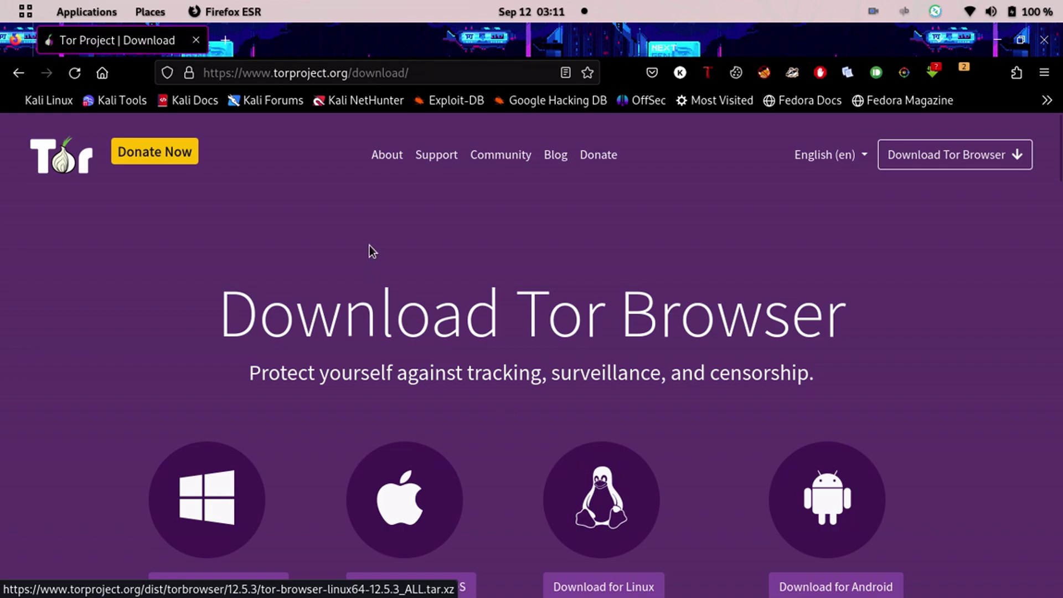
scroll(537, 323, down, 4)
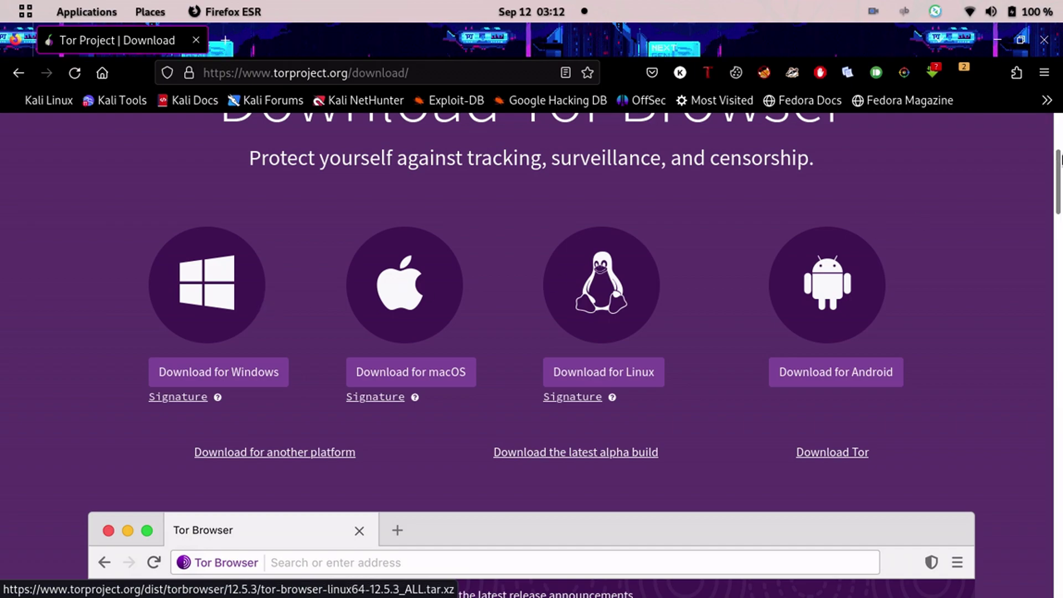
- Close Firefox and launch Tor Browser by searching 'tor' in the applications list
click(1045, 39)
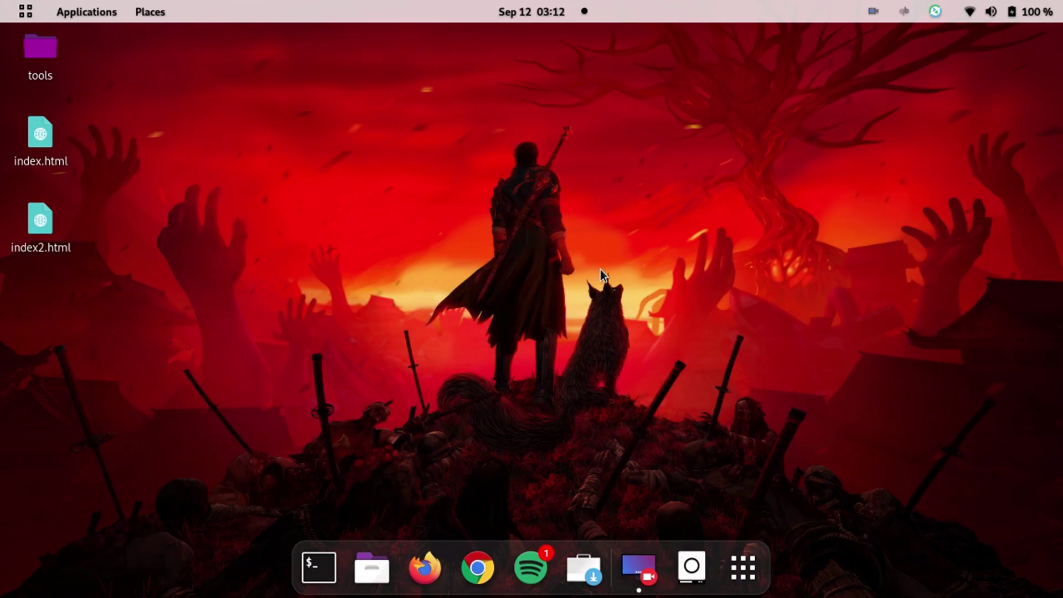
click(740, 580)
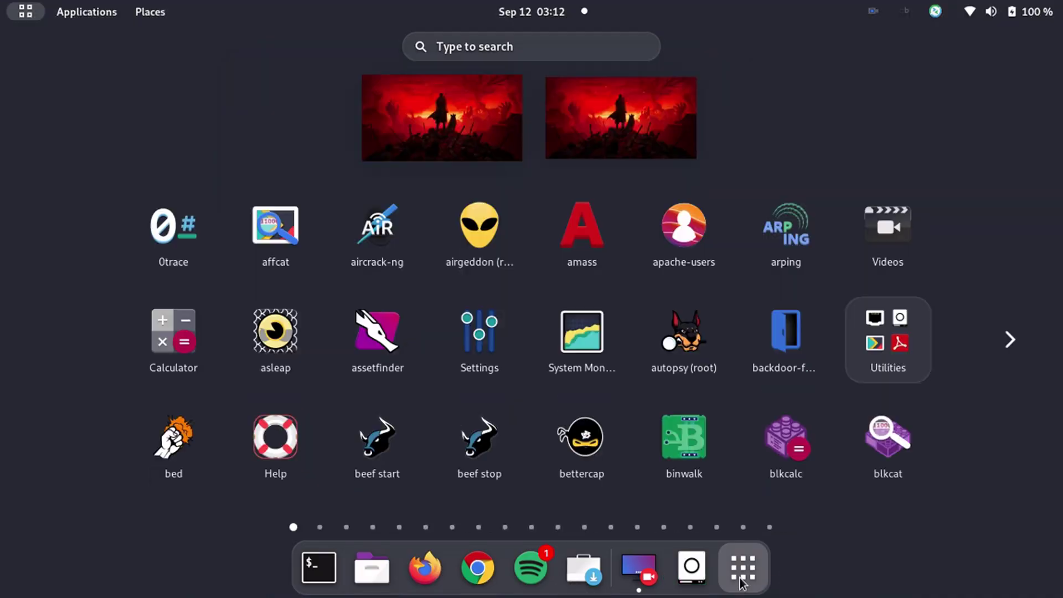
text(tor)
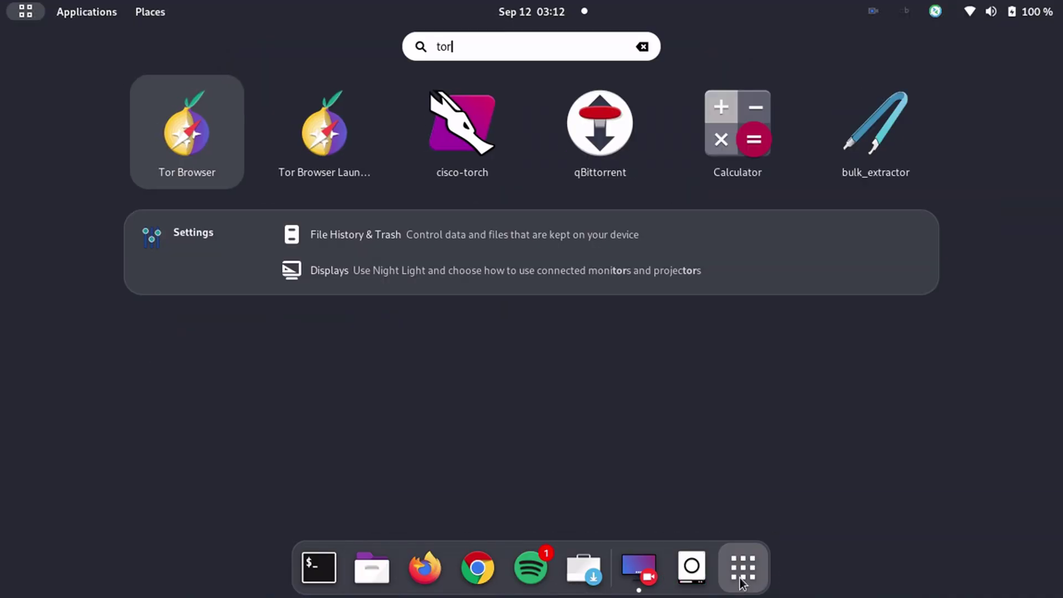
key(Return)
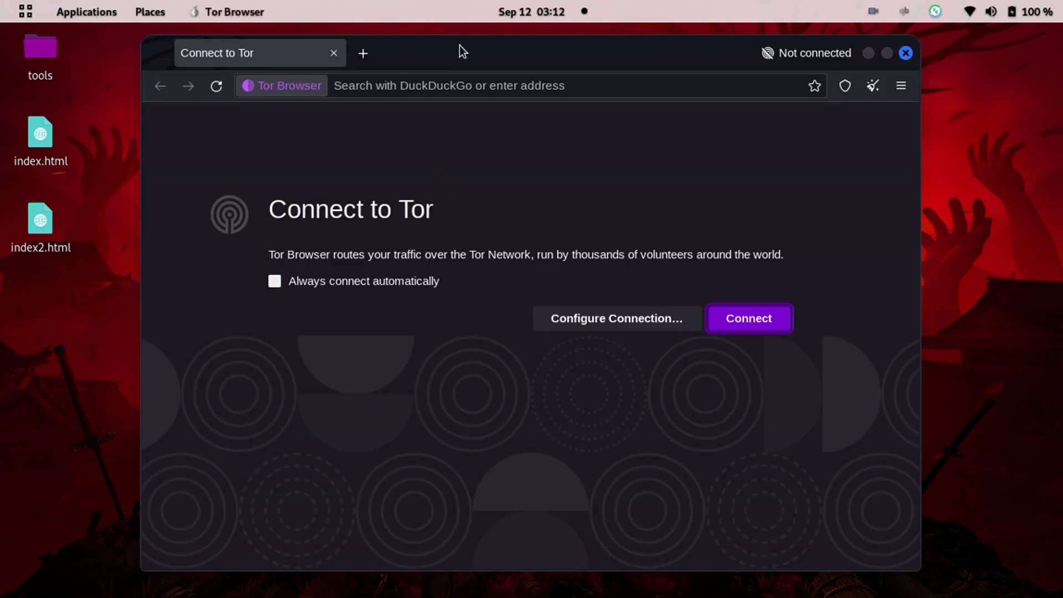
- Maximize the Tor Browser window showing the Connect to Tor page
double_click(460, 46)
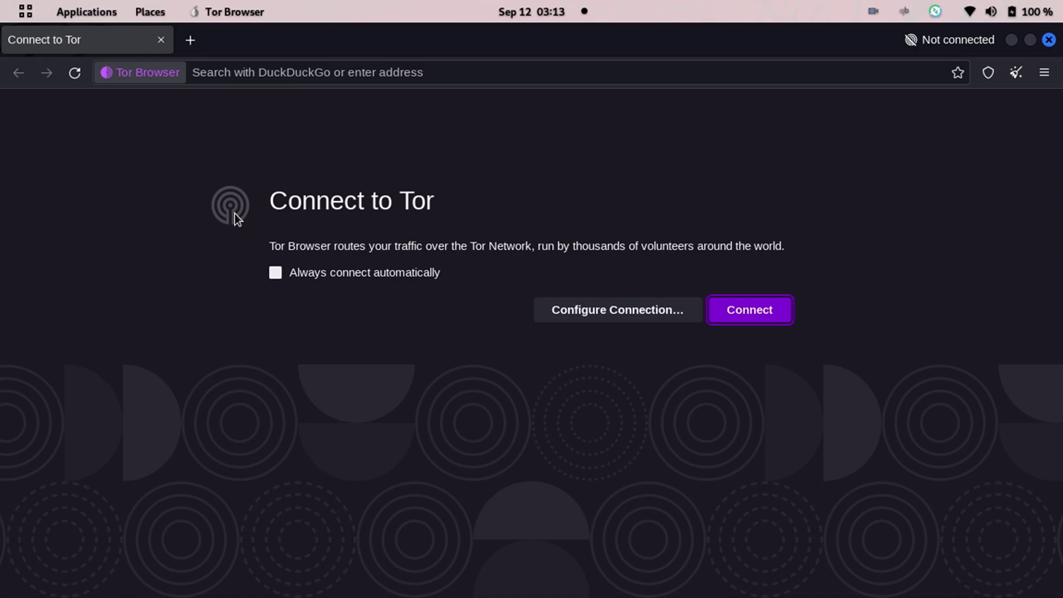
- Connect to the Tor network to reach the About Tor start page, version 12.5.3
click(750, 305)
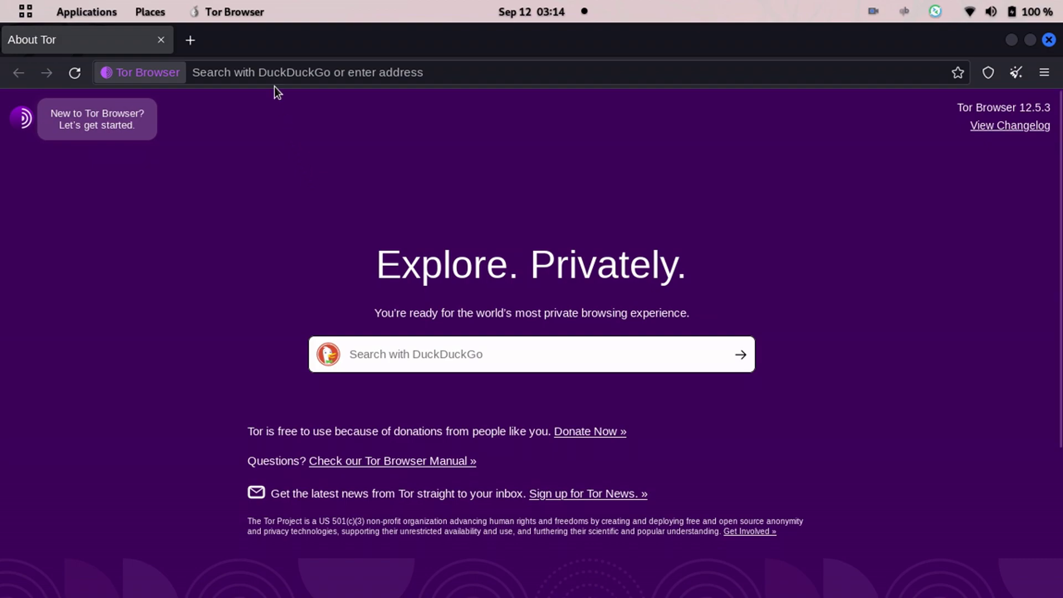
- Check the start page's site information, then inspect the Tor circuit for the DuckDuckGo 'duck' results
click(151, 75)
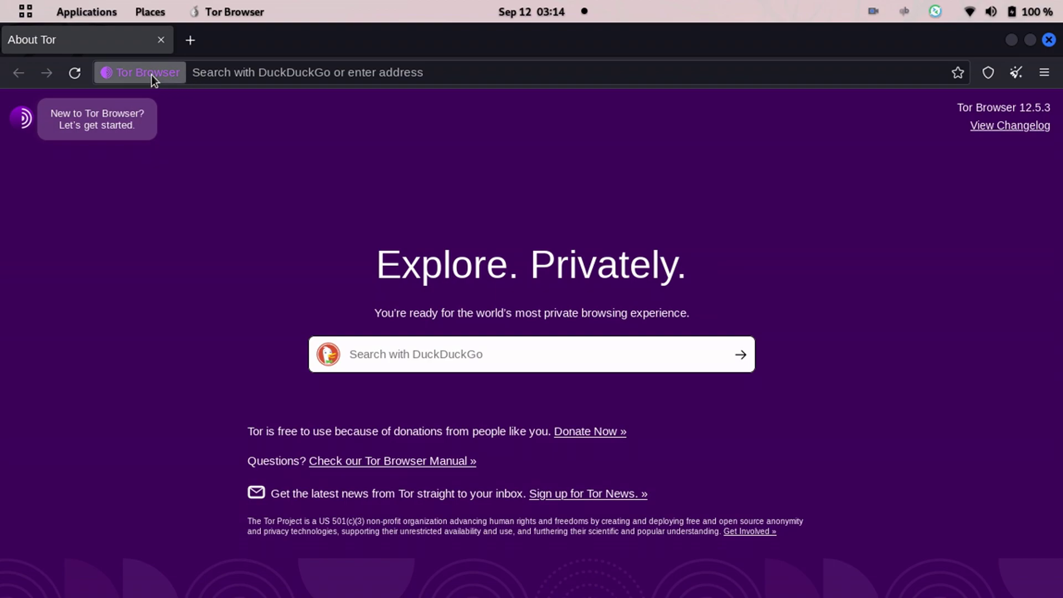
click(228, 240)
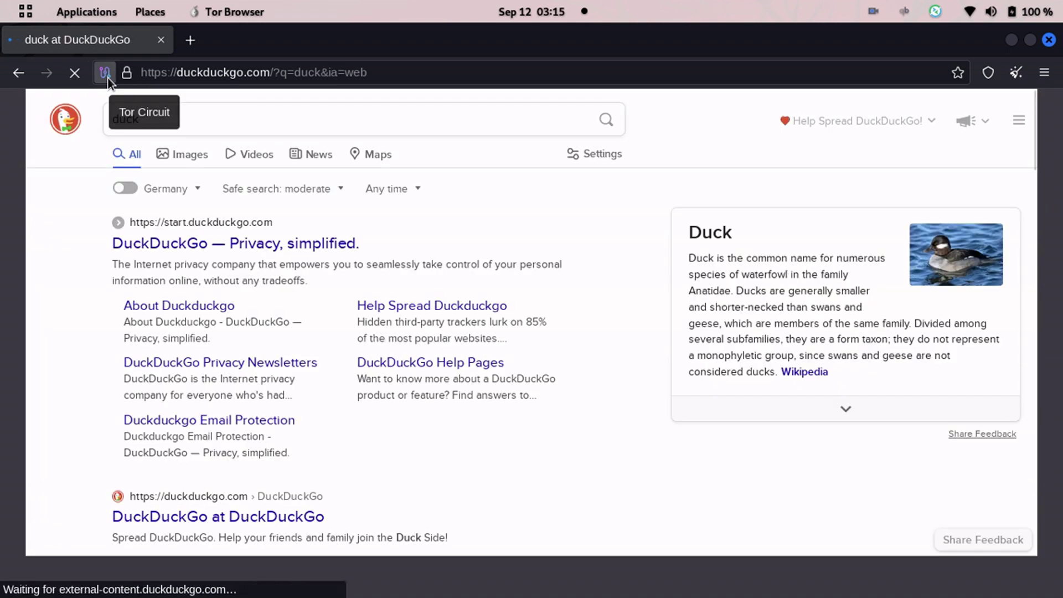
click(105, 73)
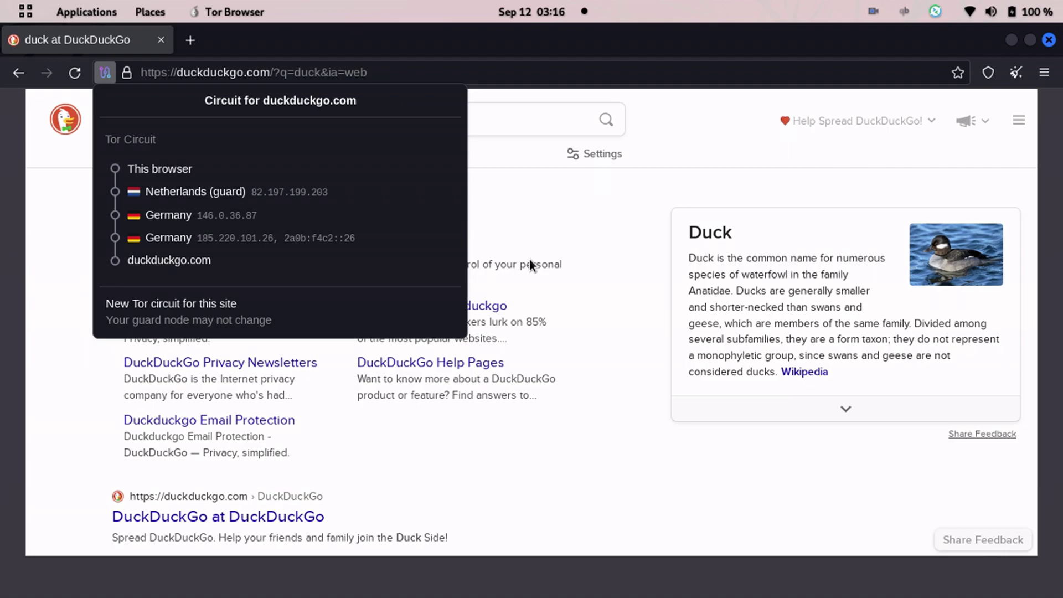
- Request new Tor circuits for duckduckgo.com, ending with relays in France, the United States and Luxembourg
click(105, 72)
click(104, 73)
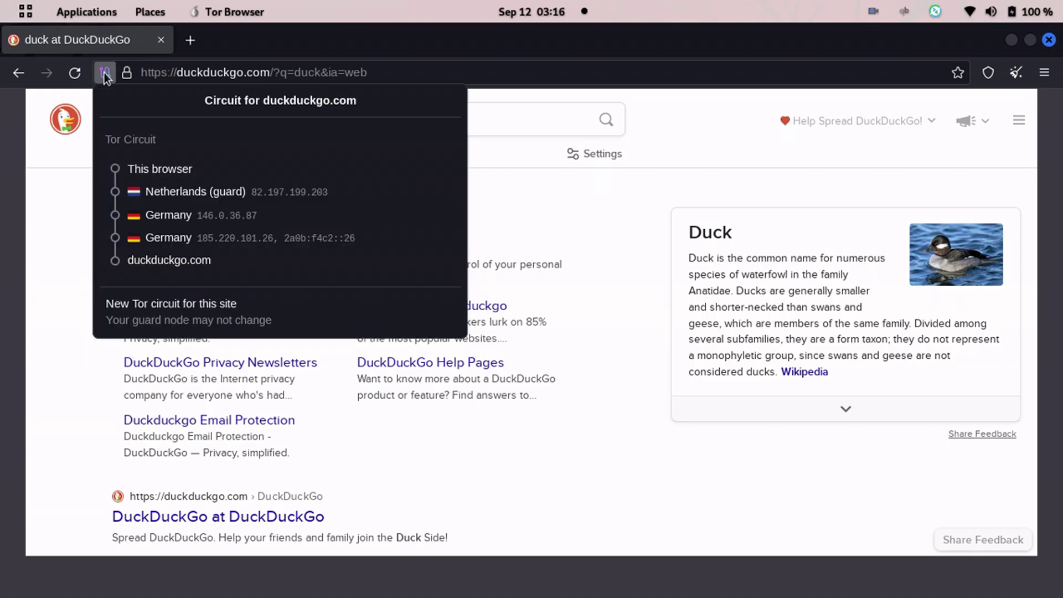
click(187, 320)
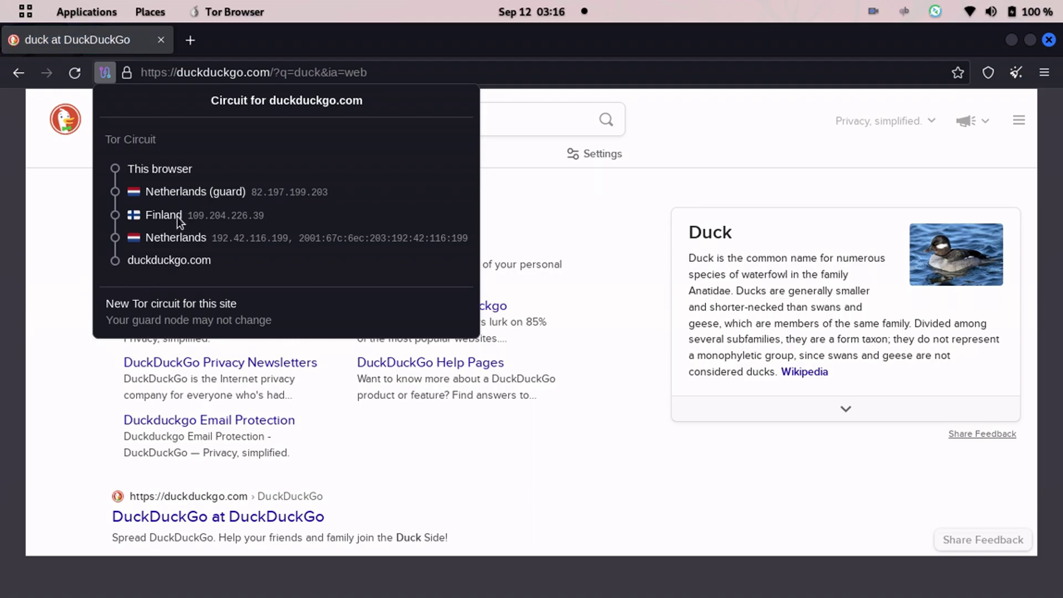
click(171, 315)
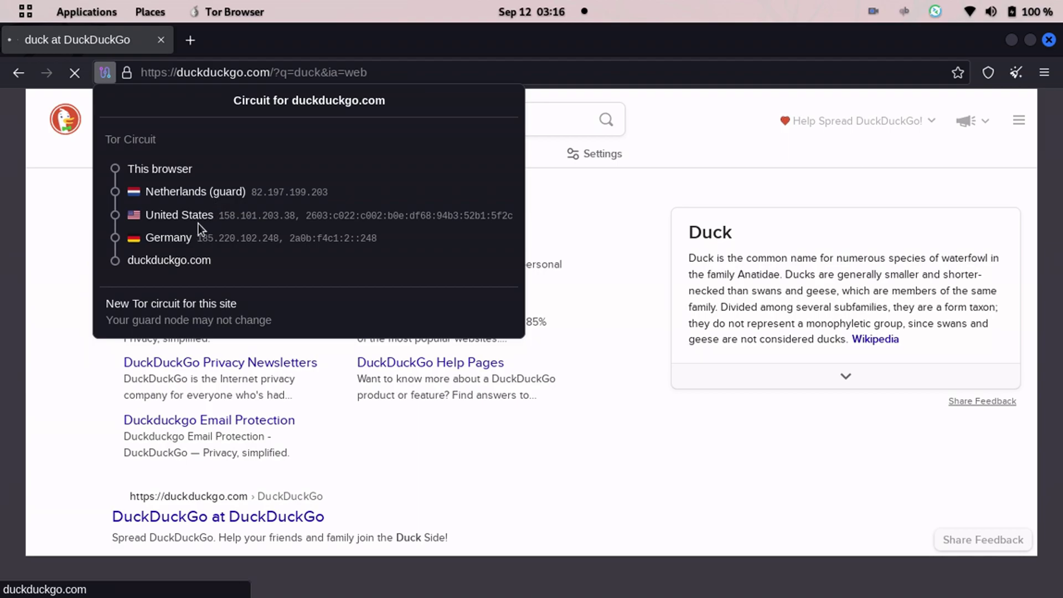
click(198, 305)
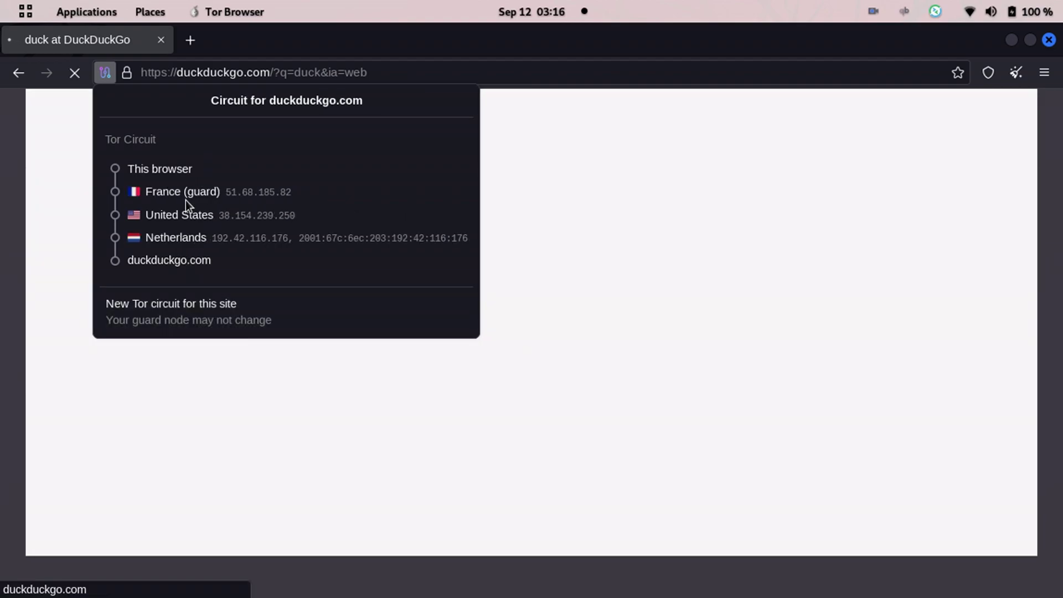
click(200, 313)
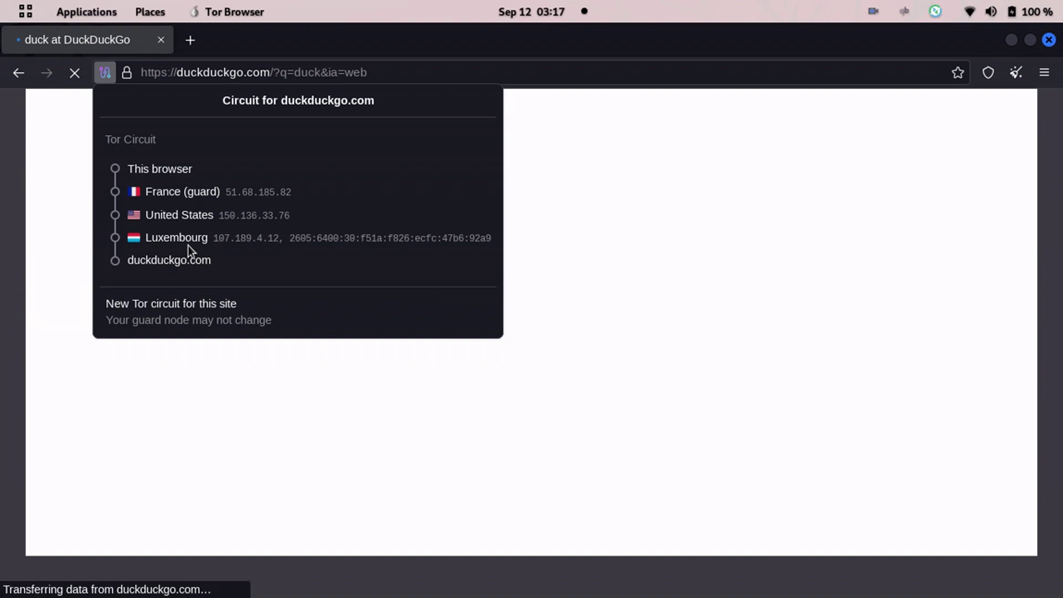
click(297, 427)
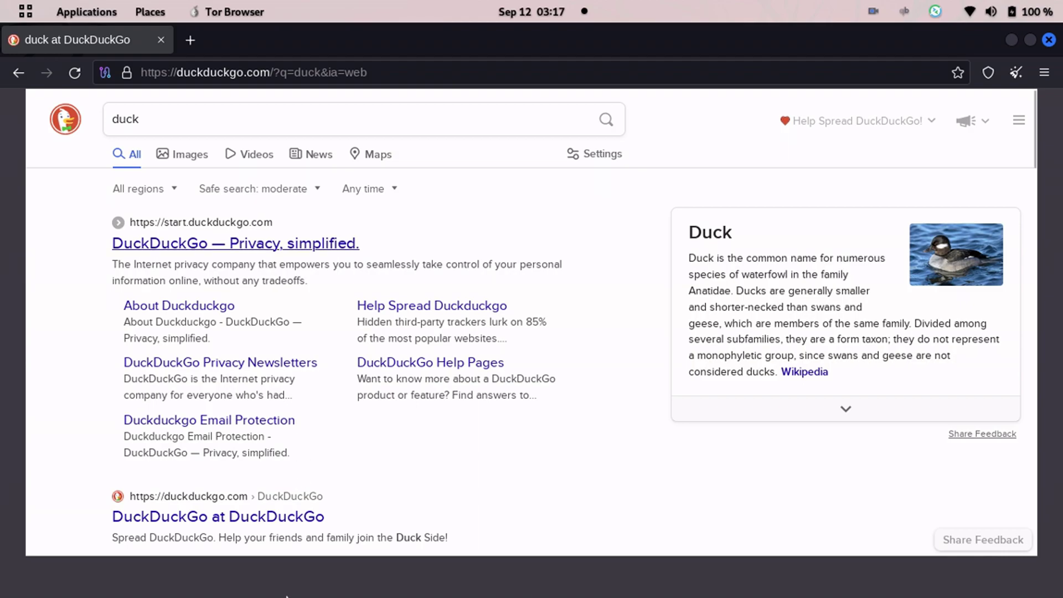
- Launch Firefox ESR, open tails.net from the 'tails os' Google results, and browse the homepage
click(397, 568)
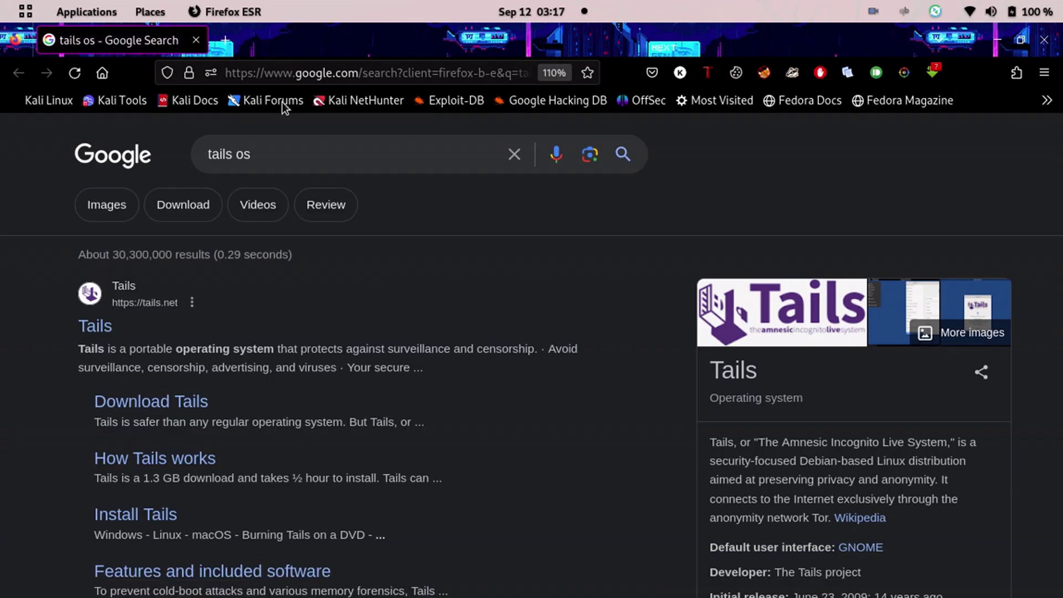
click(95, 324)
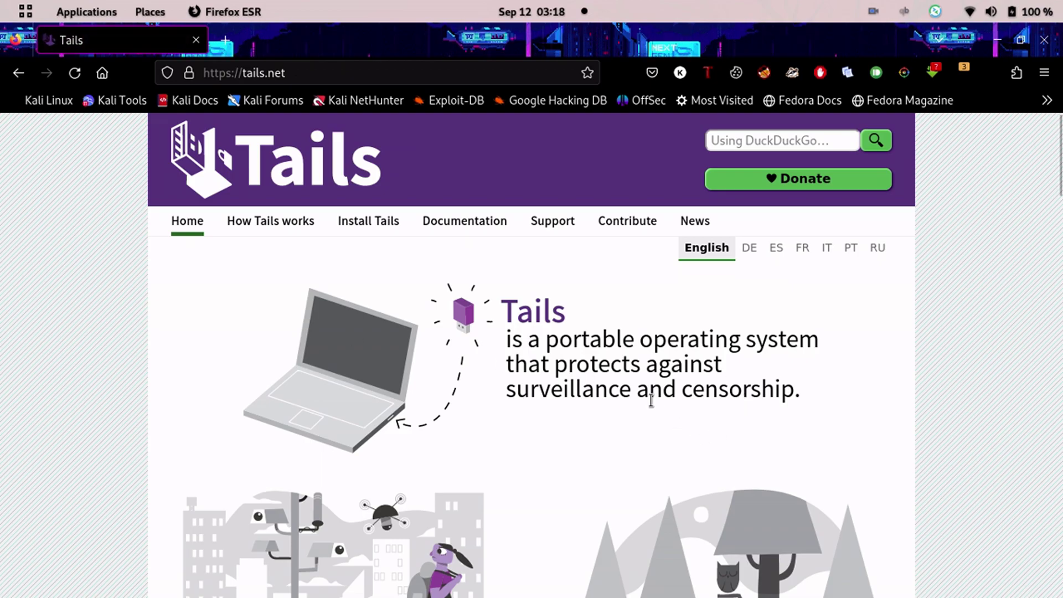
scroll(652, 399, down, 7)
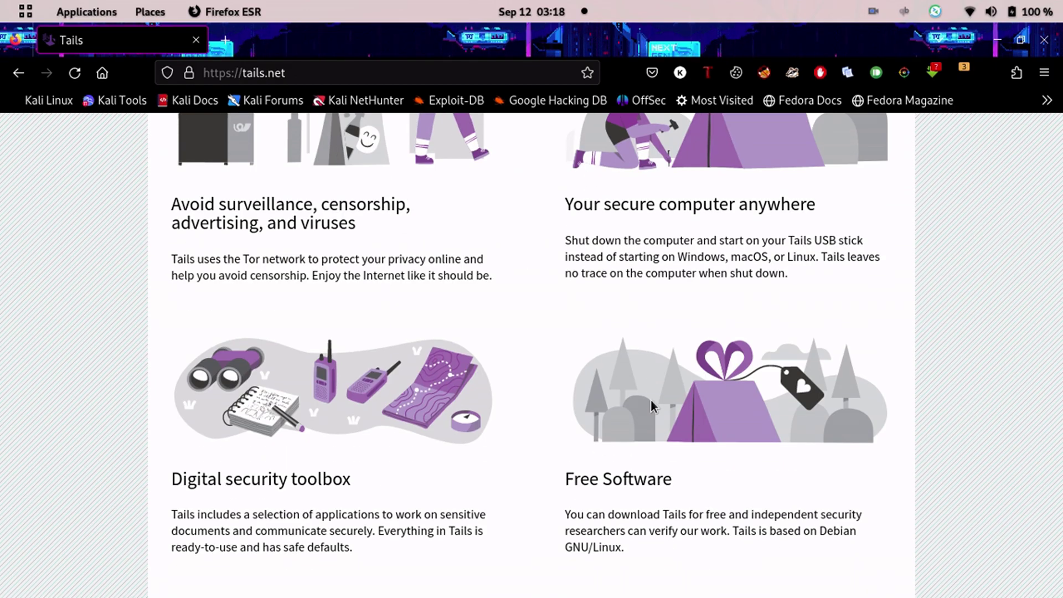
scroll(517, 428, down, 6)
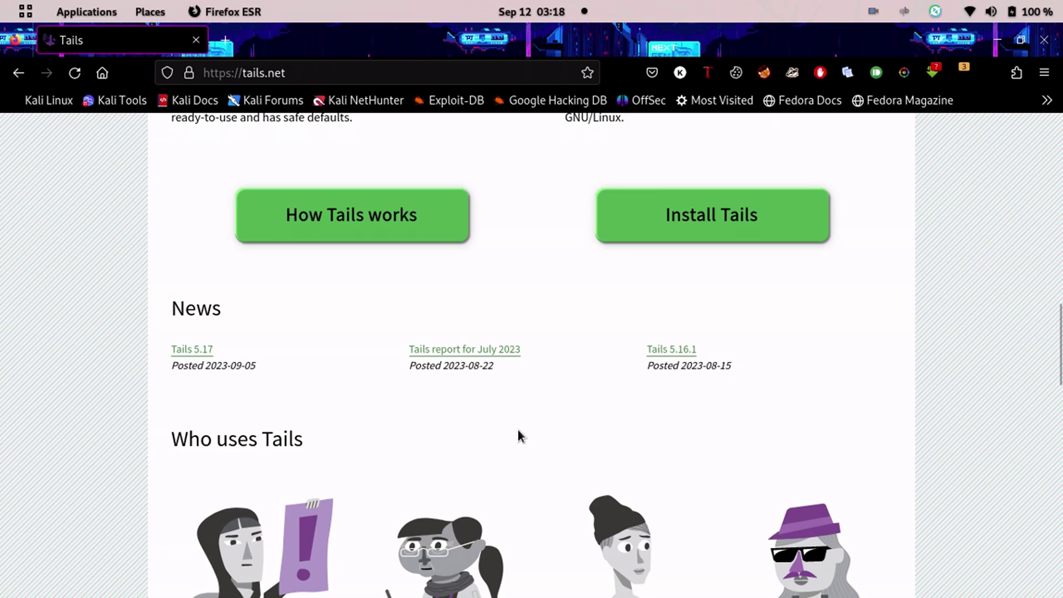
scroll(519, 431, down, 5)
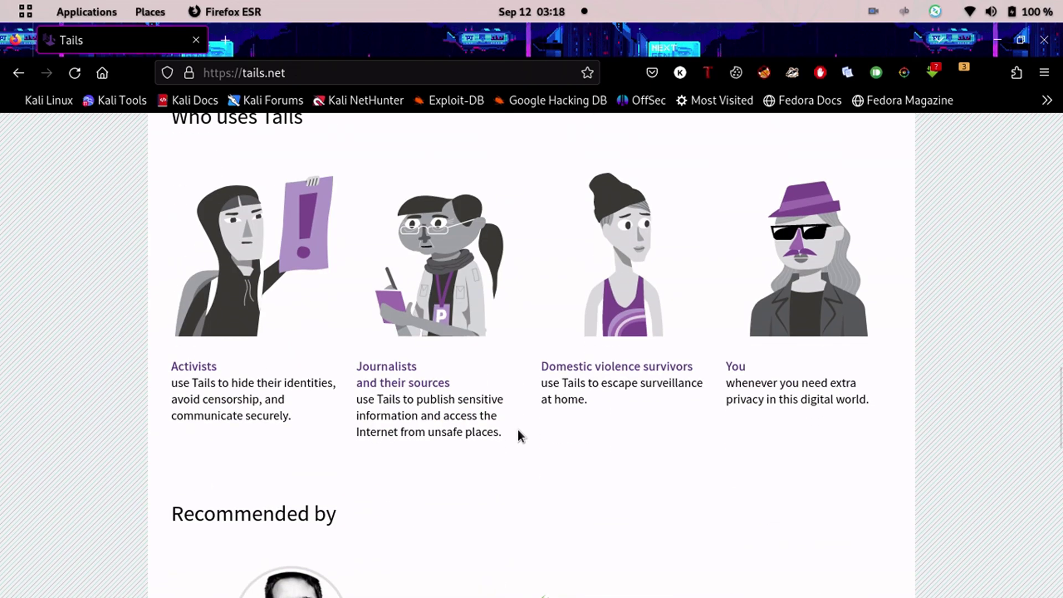
scroll(517, 429, down, 3)
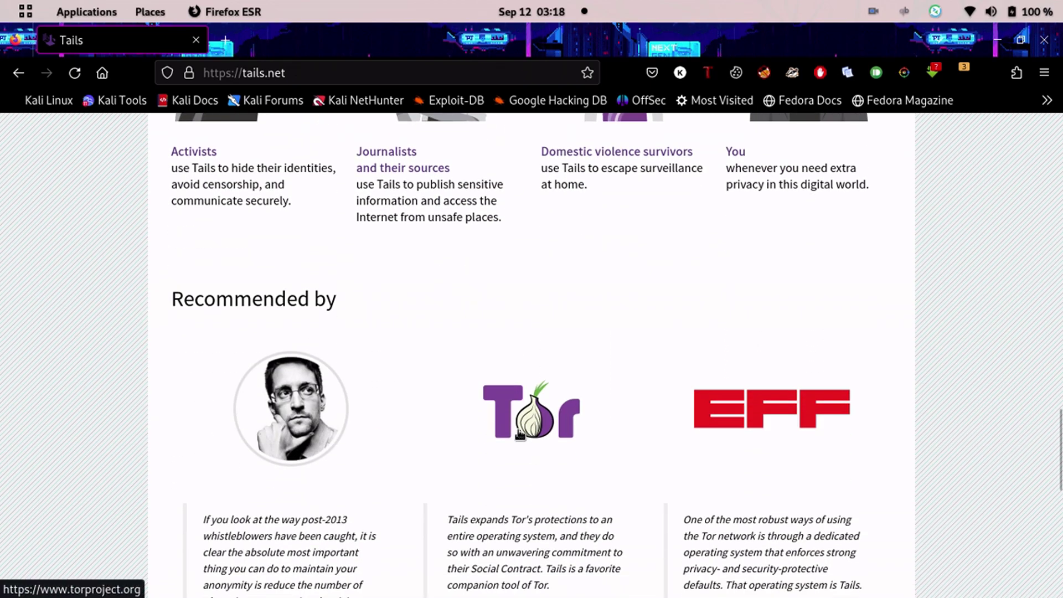
scroll(519, 432, up, 8)
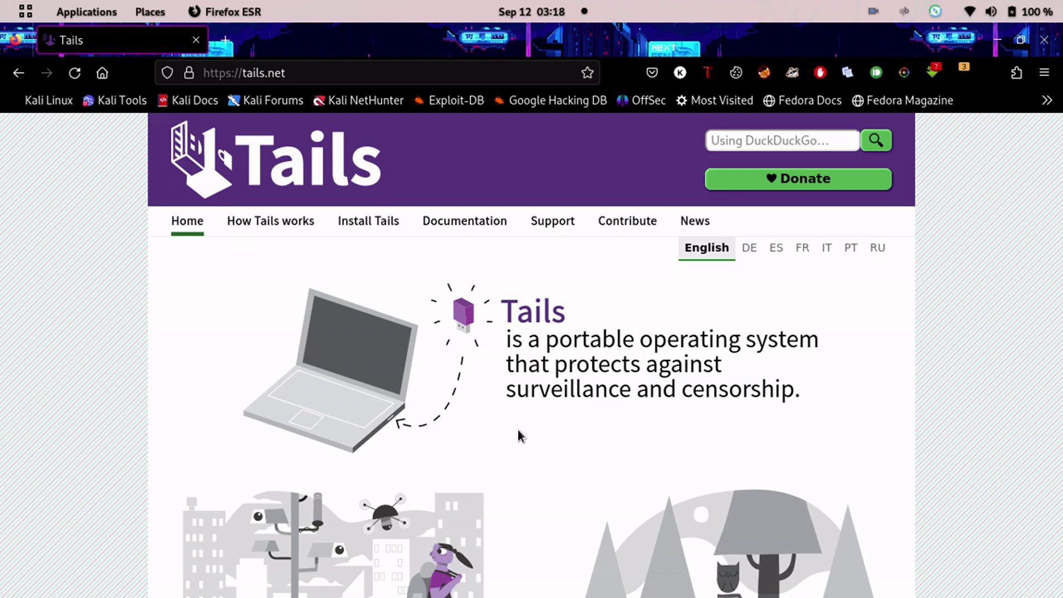
- Open the Install Tails page and browse its installation options
click(371, 221)
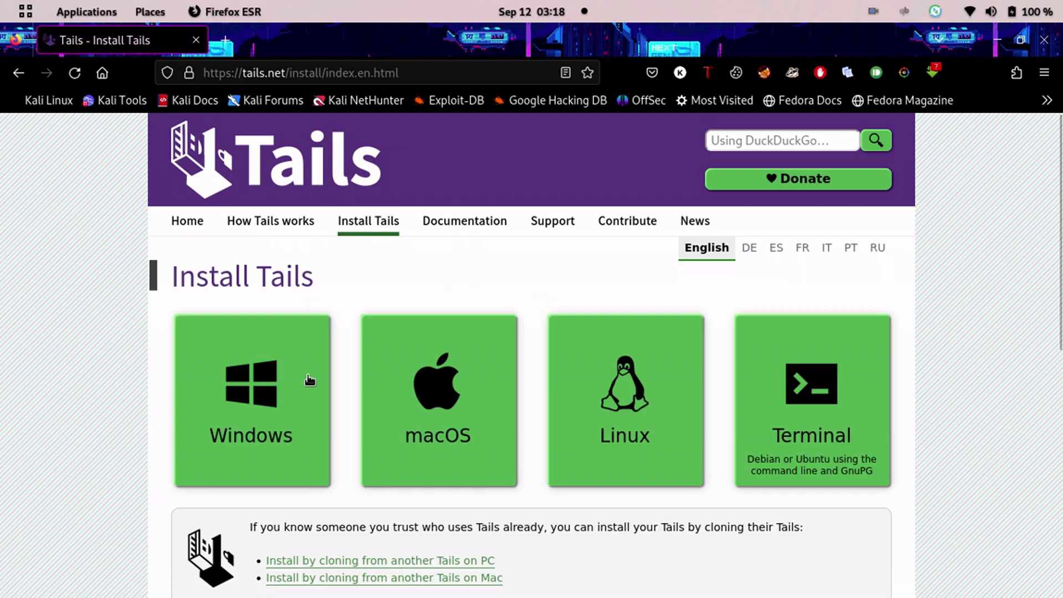
scroll(286, 393, down, 4)
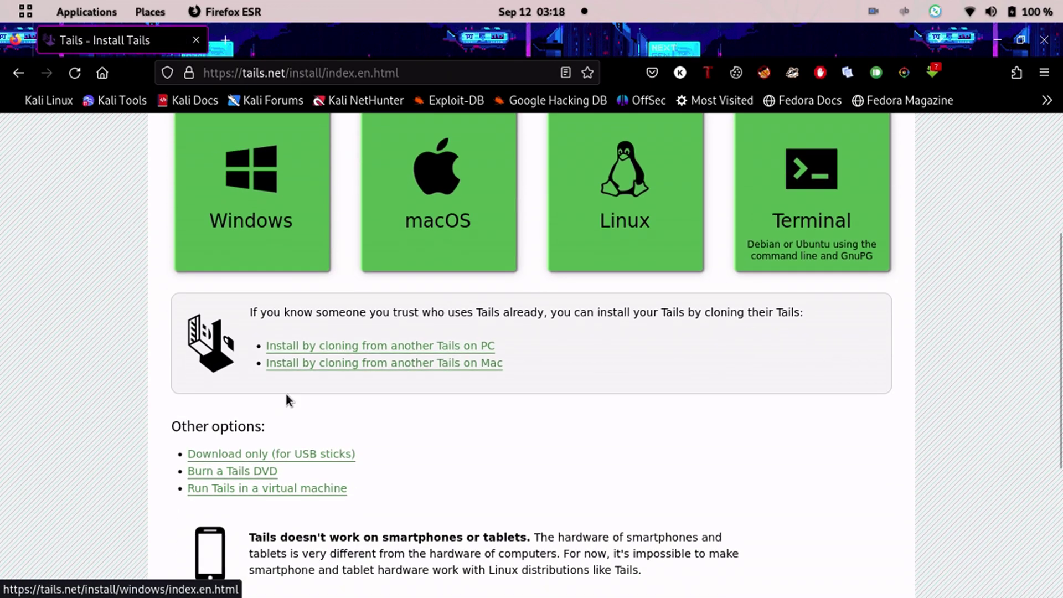
scroll(286, 393, down, 2)
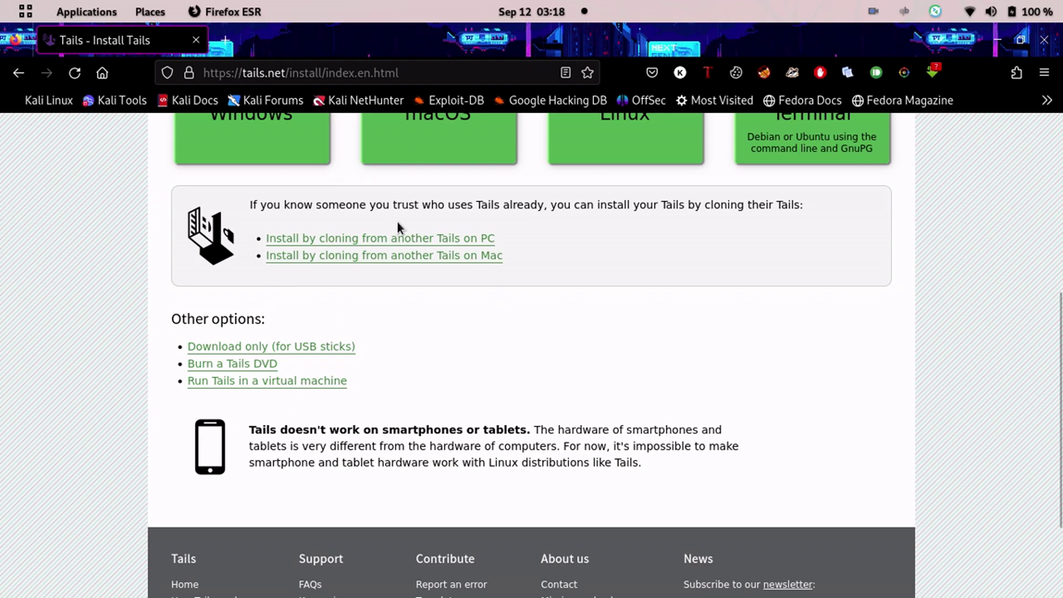
scroll(334, 339, down, 2)
scroll(334, 339, up, 8)
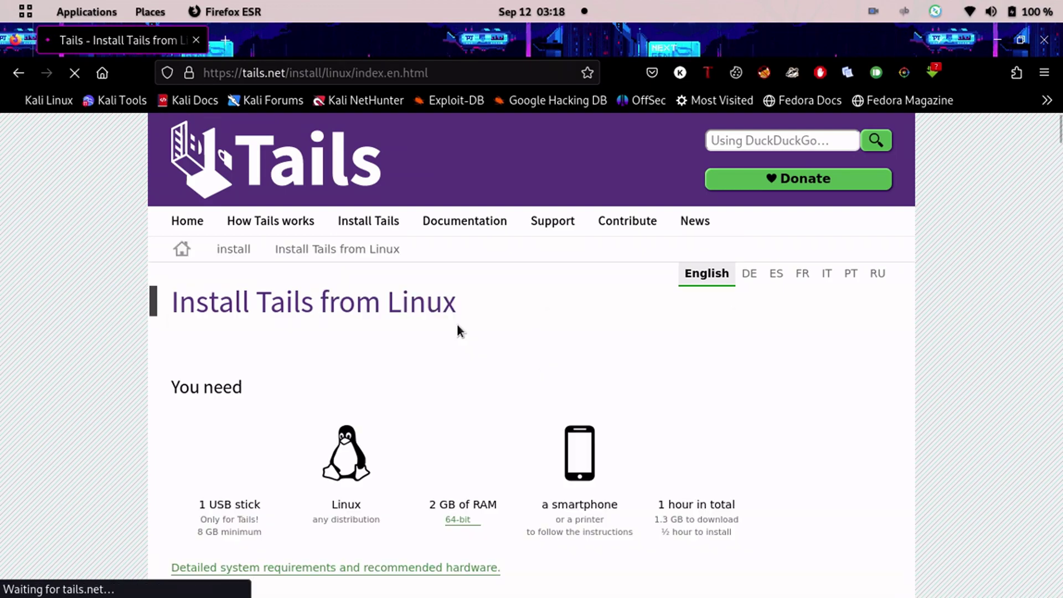
scroll(459, 331, down, 3)
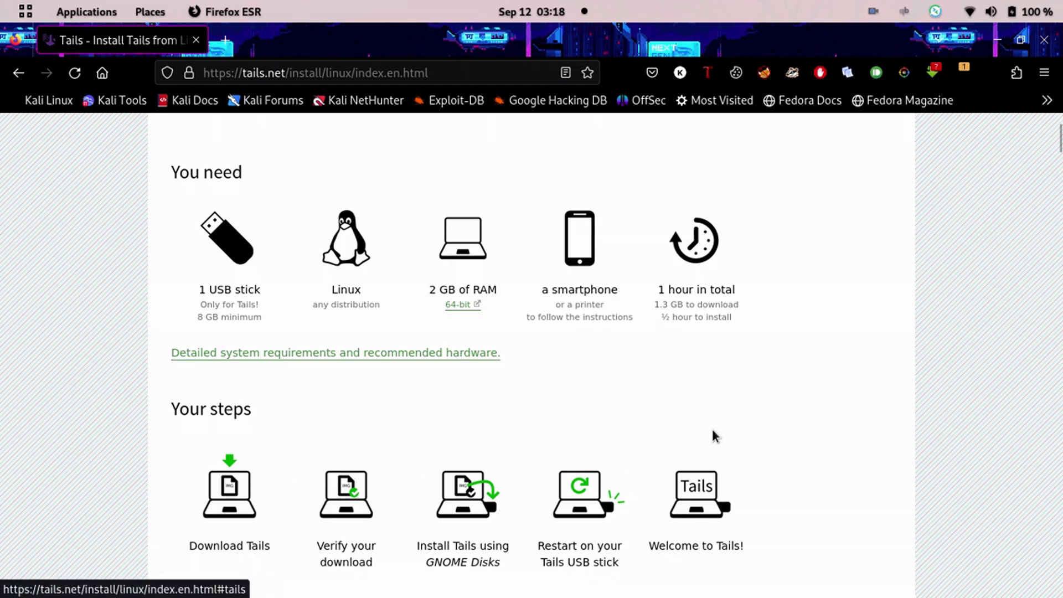
scroll(712, 428, up, 4)
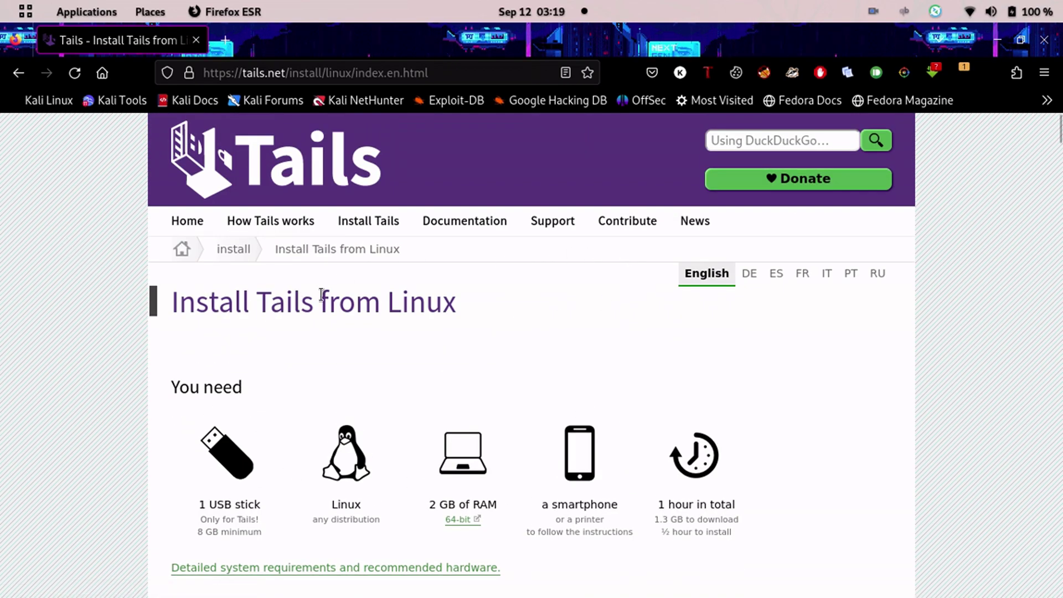
scroll(377, 302, down, 10)
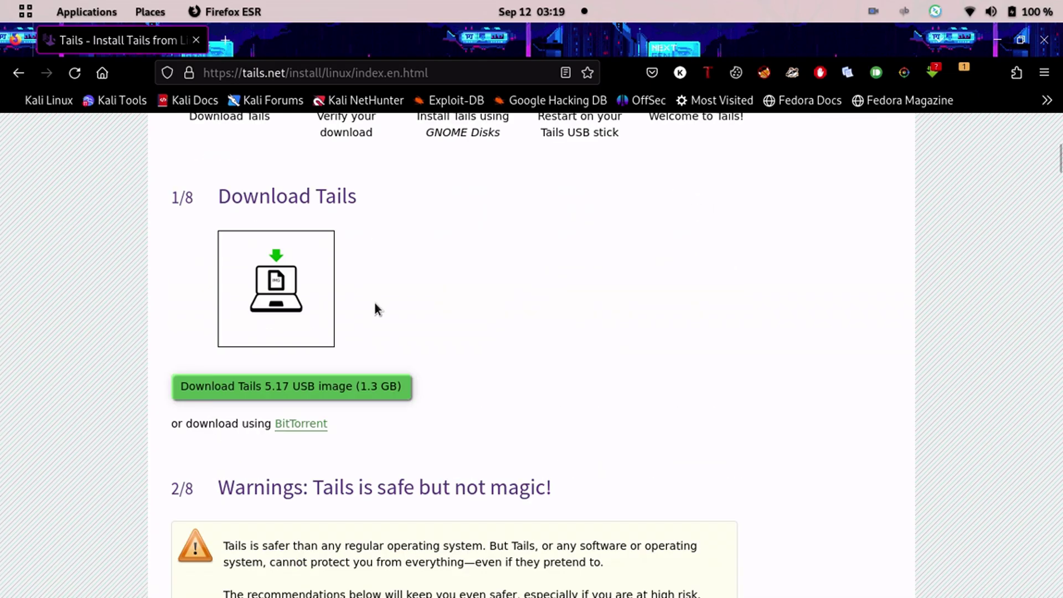
scroll(391, 346, down, 4)
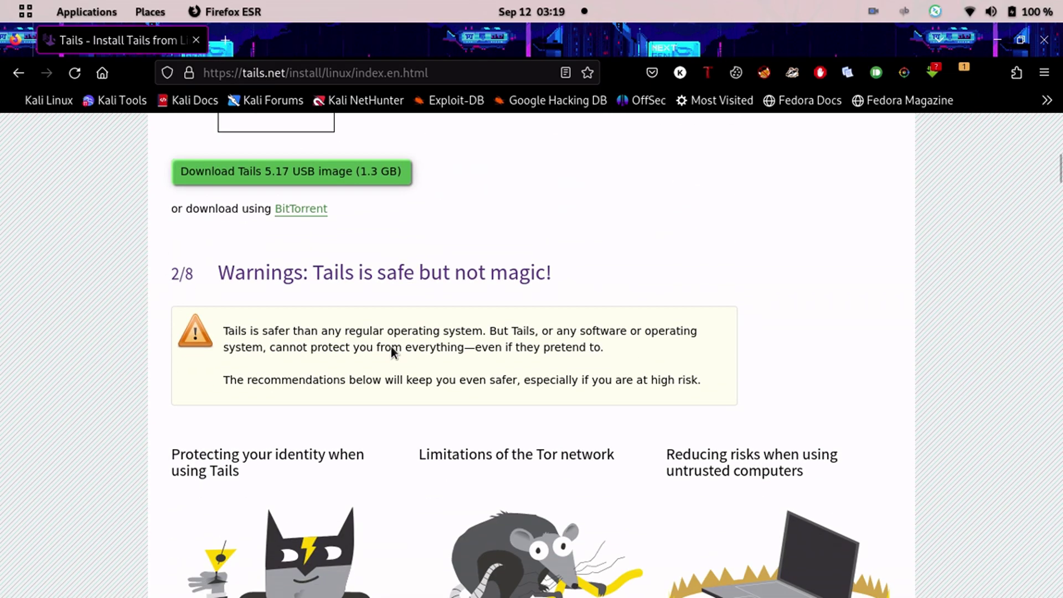
scroll(391, 347, down, 7)
scroll(391, 348, up, 5)
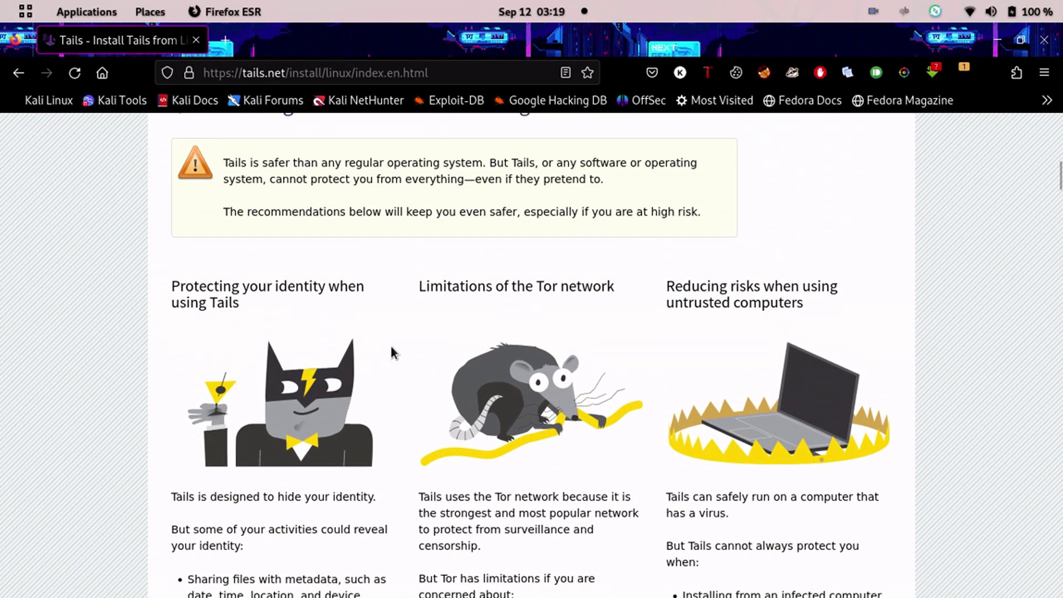
scroll(392, 350, down, 4)
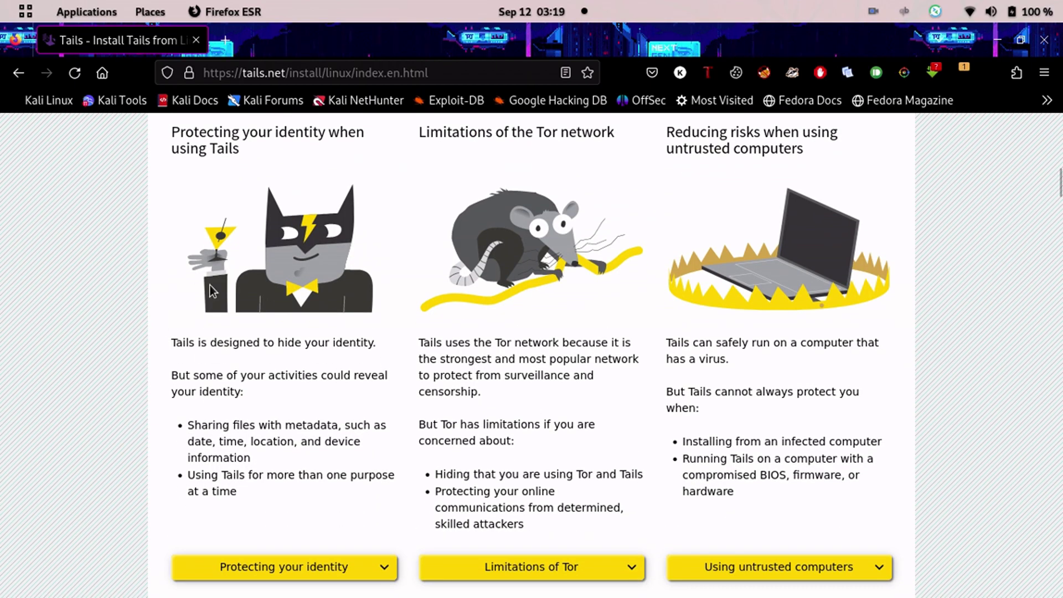
key(Home)
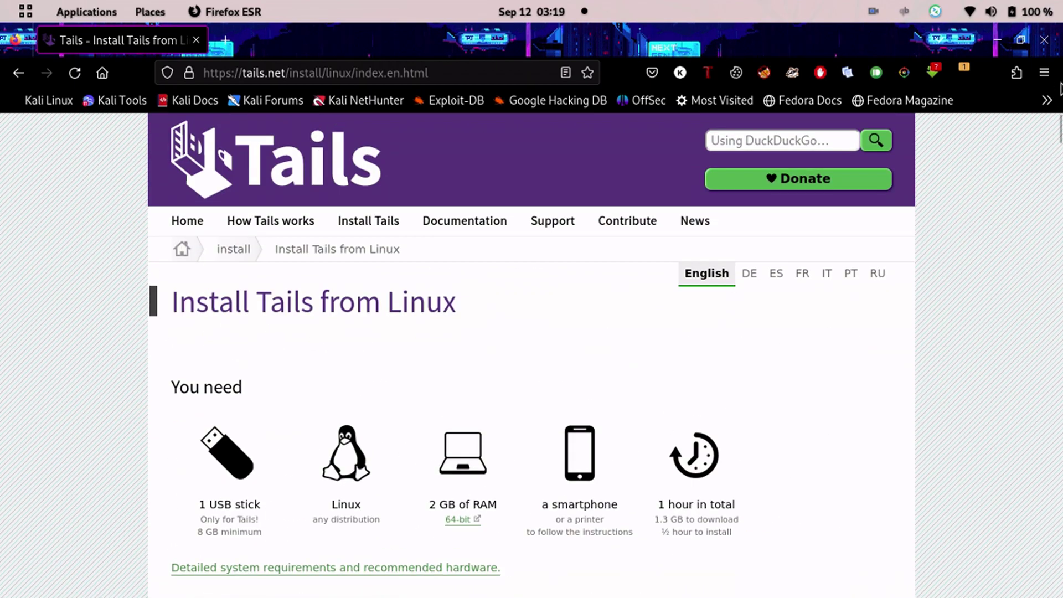
- Close Firefox, check the duckduckgo.com Tor circuit, and open a new Terminal window
click(1044, 39)
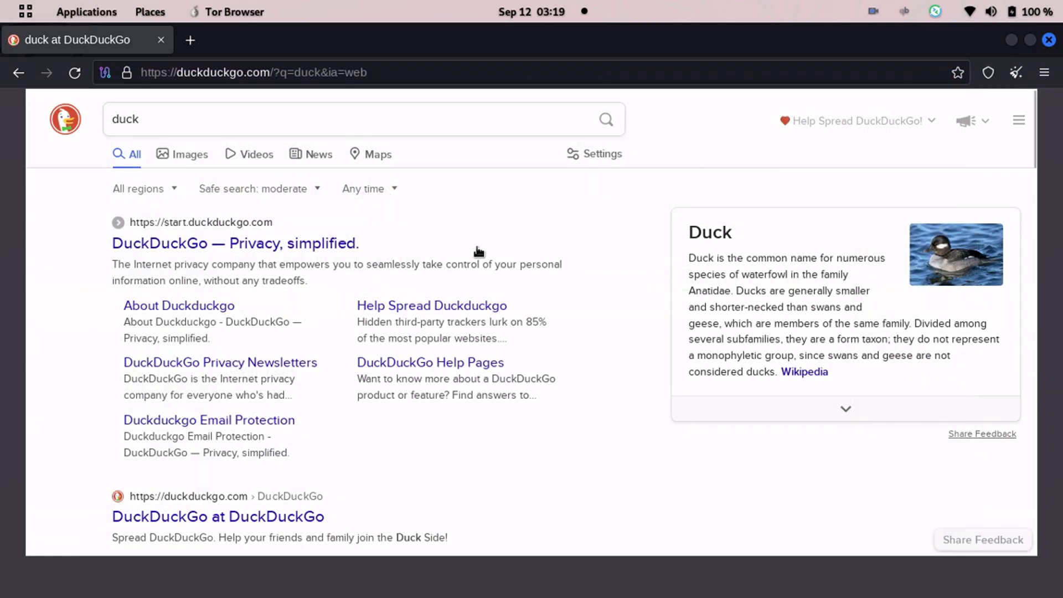
click(98, 66)
click(47, 317)
click(293, 567)
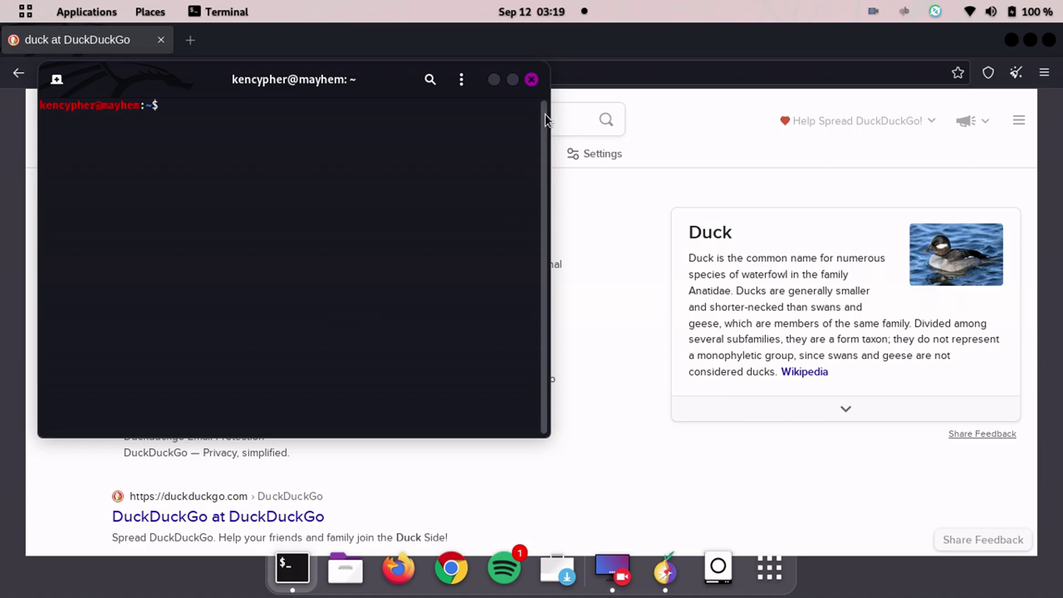
- Maximize the terminal, enlarge its text, and run 'proxychains firefox', which times out on 127.0.0.1:9050
click(513, 80)
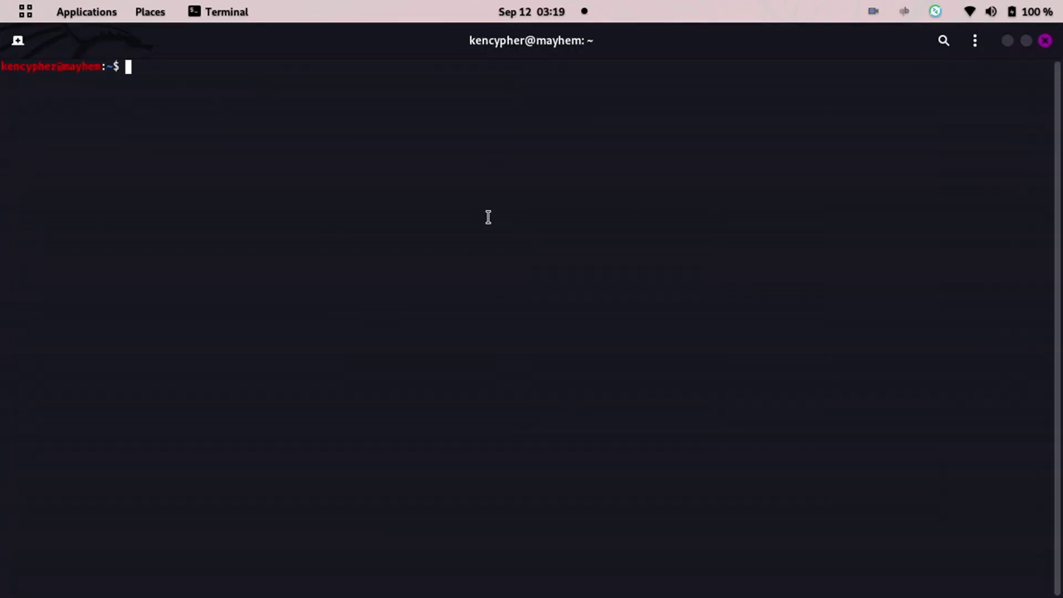
key(ctrl+plus)
key(ctrl+plus)
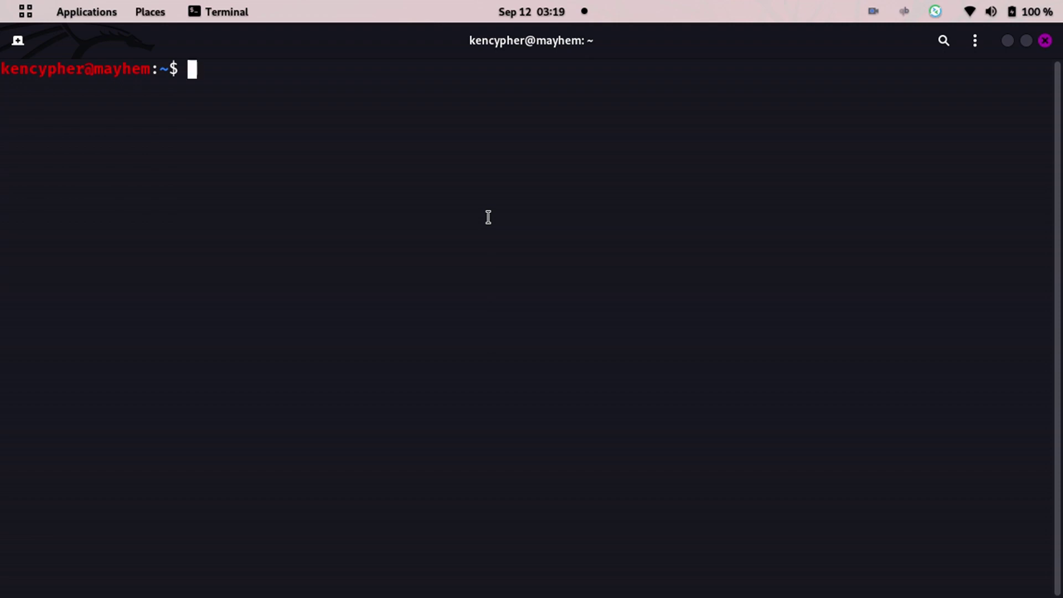
text(pro)
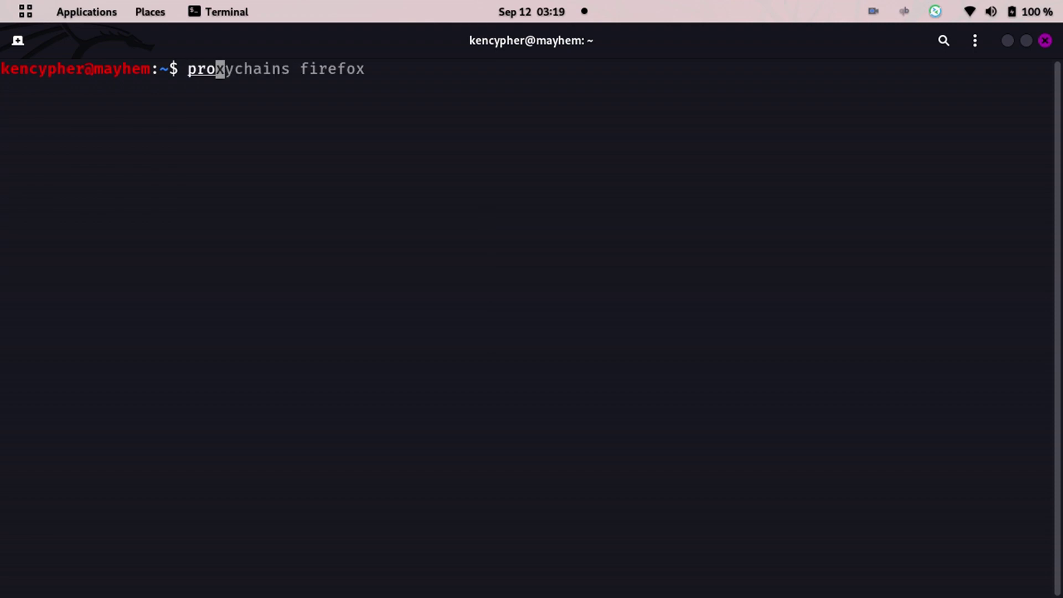
text(xychains firefox)
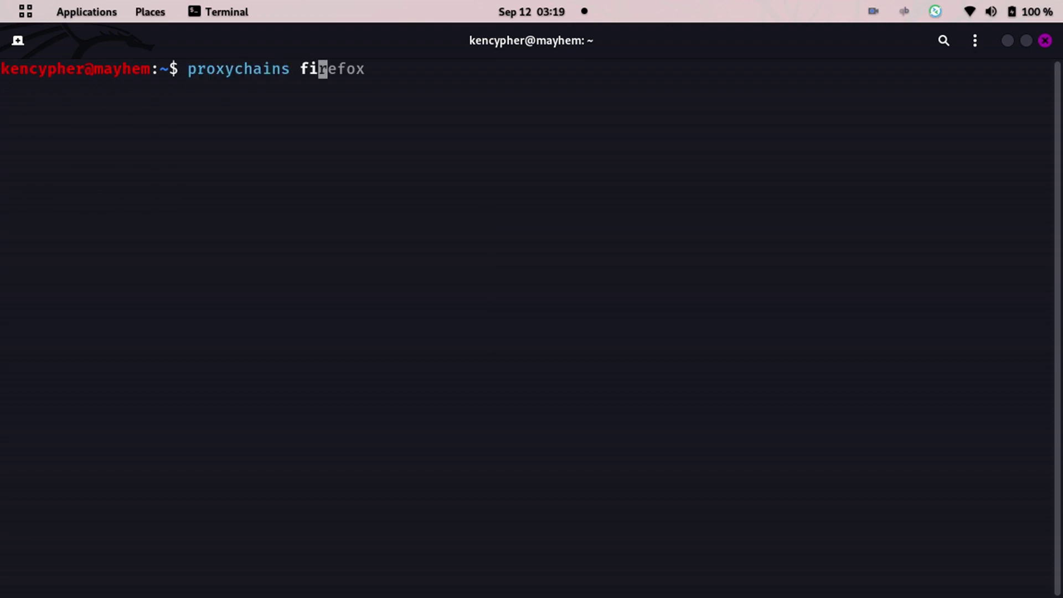
key(Return)
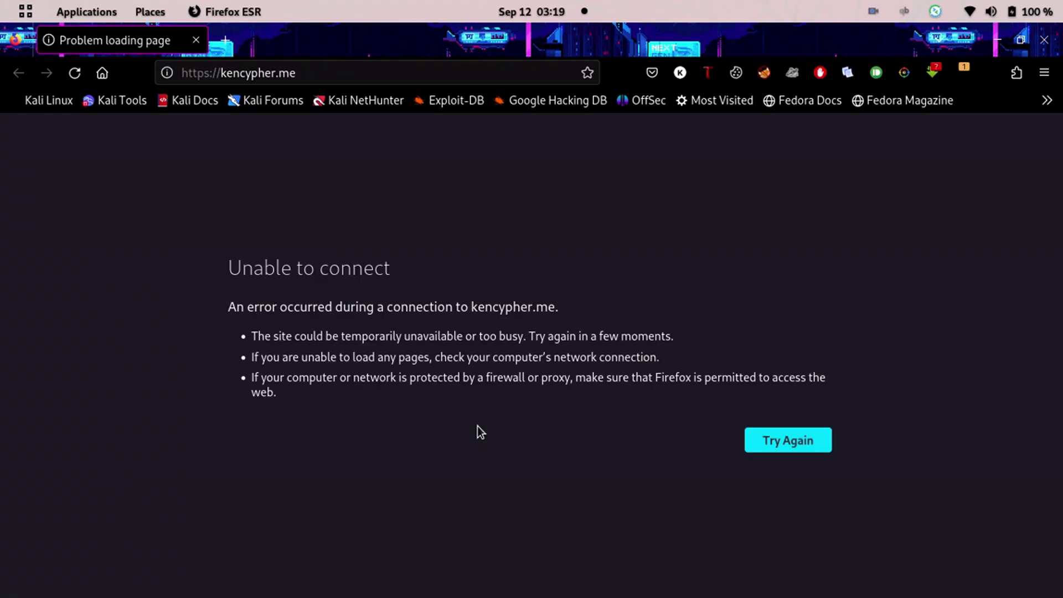
click(294, 572)
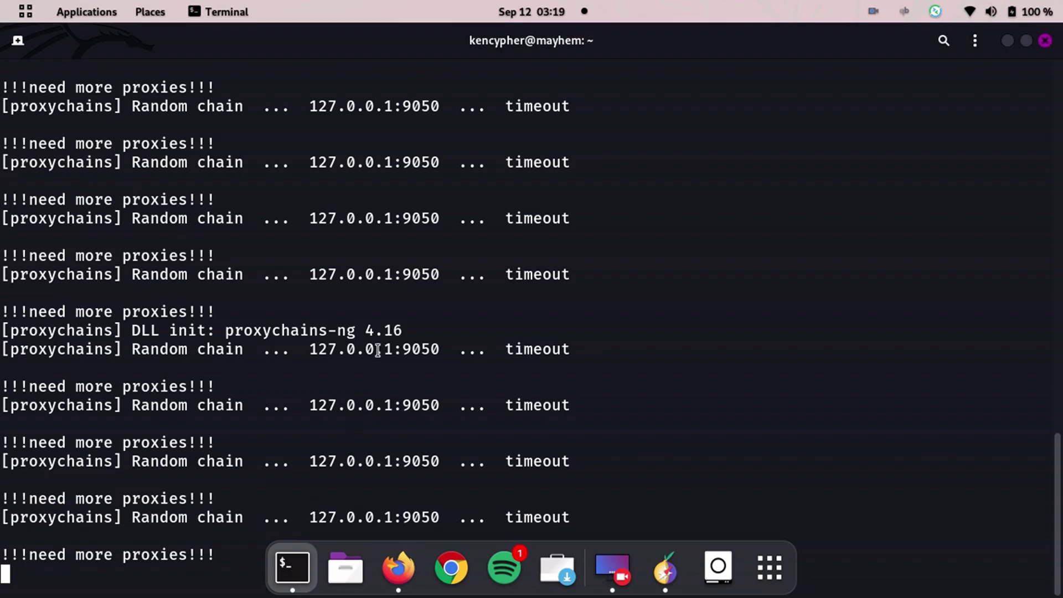
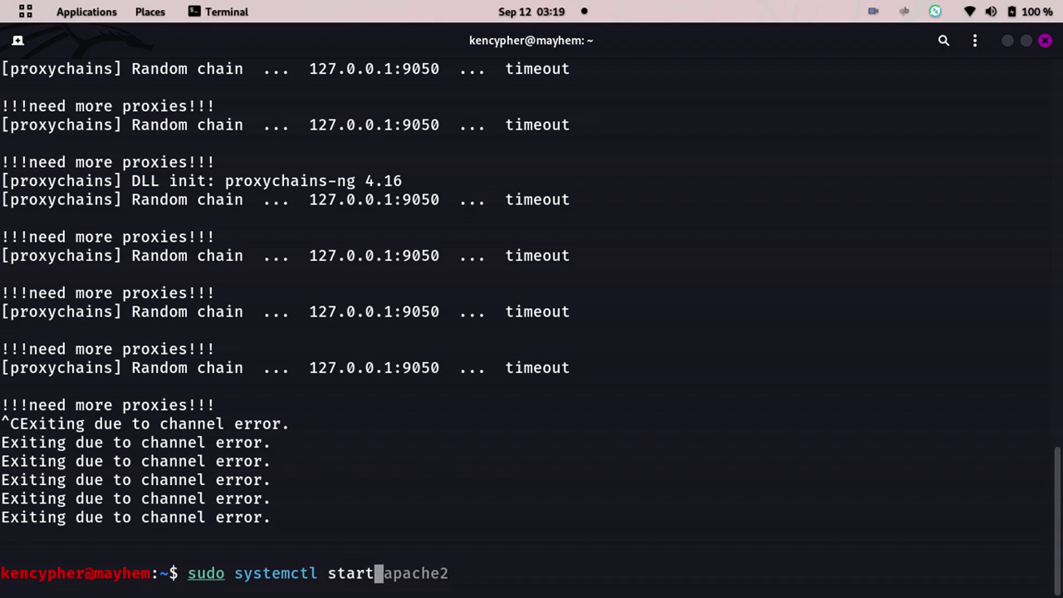
- Start the Tor service with sudo systemctl start tor, supplying the sudo password
text(or)
key(Return)
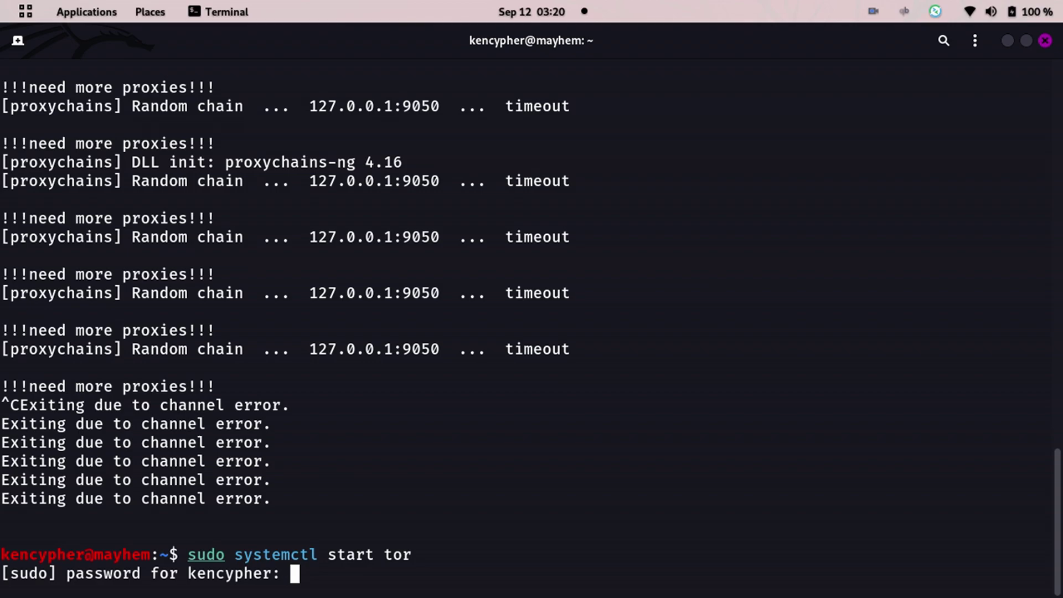
key(Return)
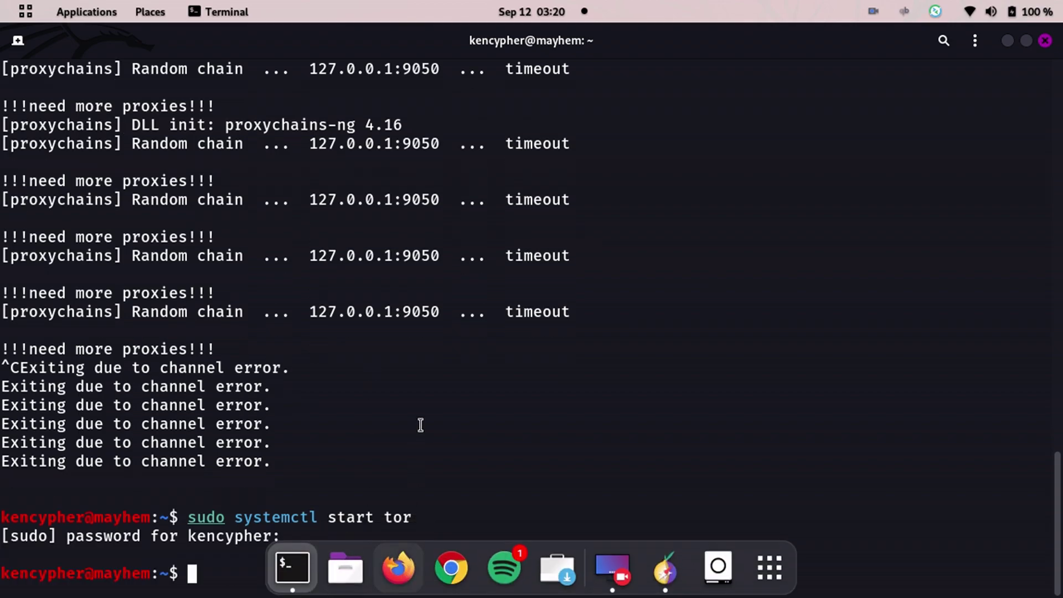
- Launch Firefox through proxychains and return to the terminal to watch its 127.0.0.1:9050 connection log
text(proxychains firefox)
key(Return)
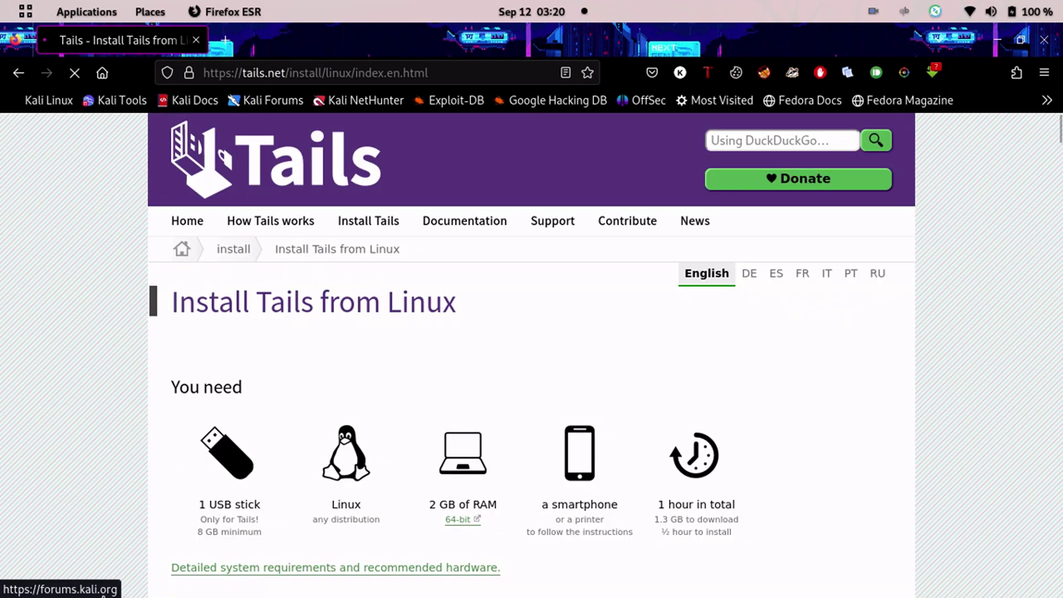
mouse_move(281, 578)
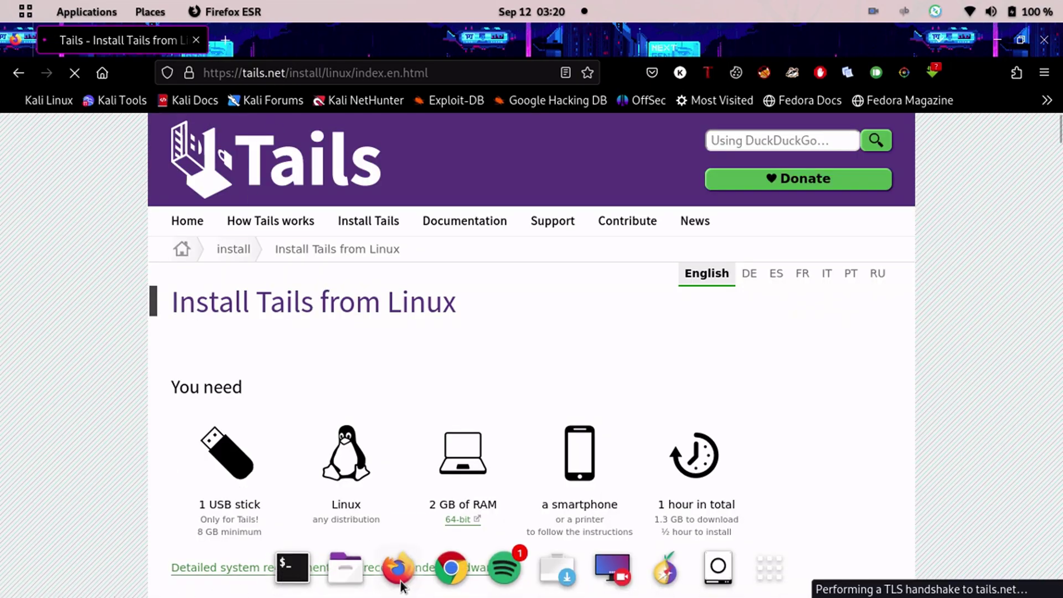
click(291, 581)
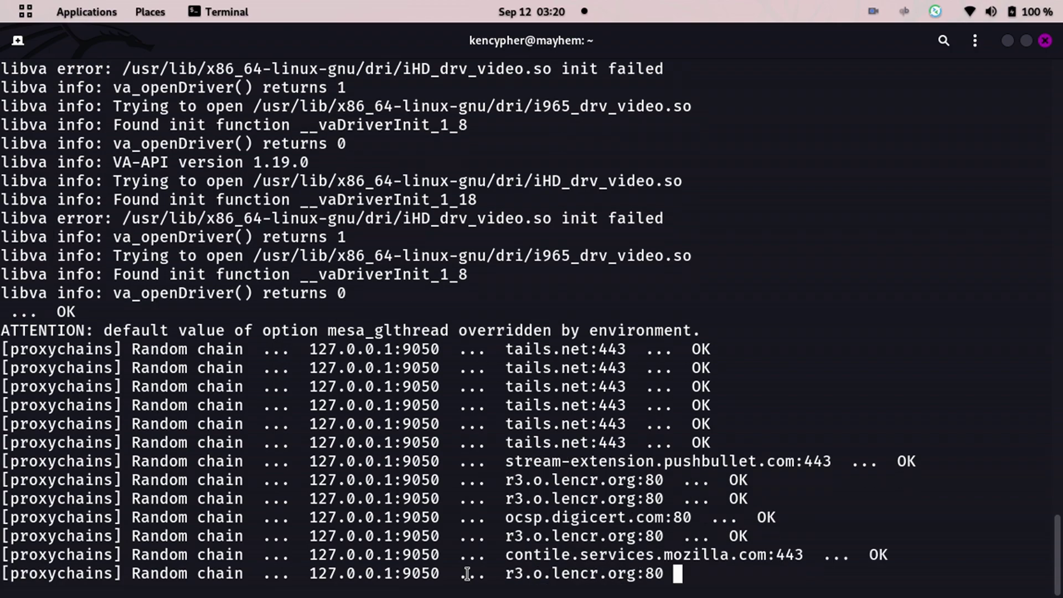
- Stop the proxied Firefox and edit the recalled nano command to target /etc/proxychains4.conf
key(ctrl+c)
key(Up)
key(ctrl+Left)
key(ctrl+Left)
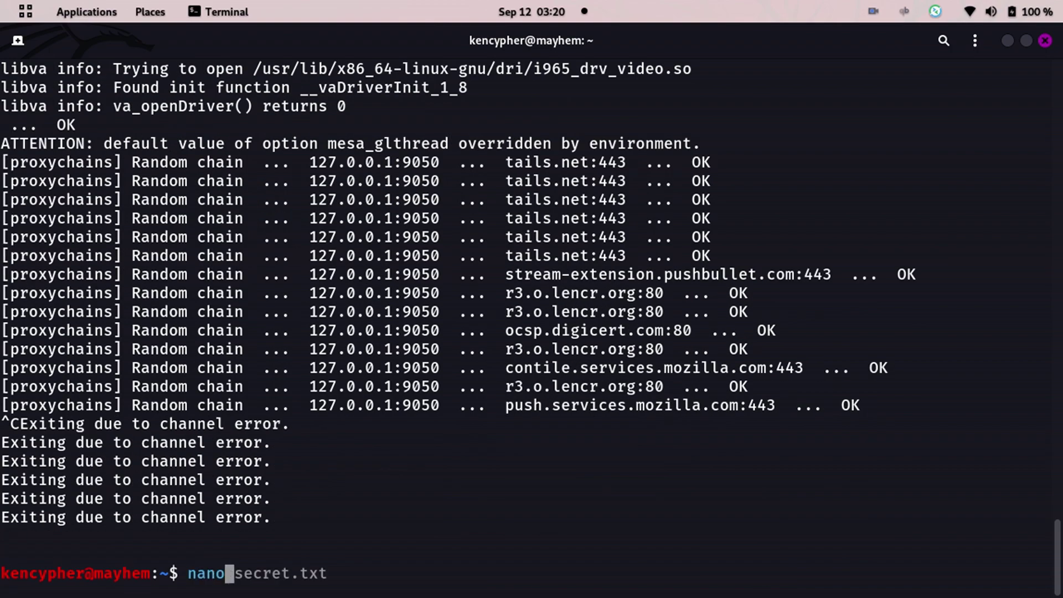
key(ctrl+k)
text(/etc/pro)
key(Tab)
key(Tab)
key(Tab)
key(Tab)
key(Tab)
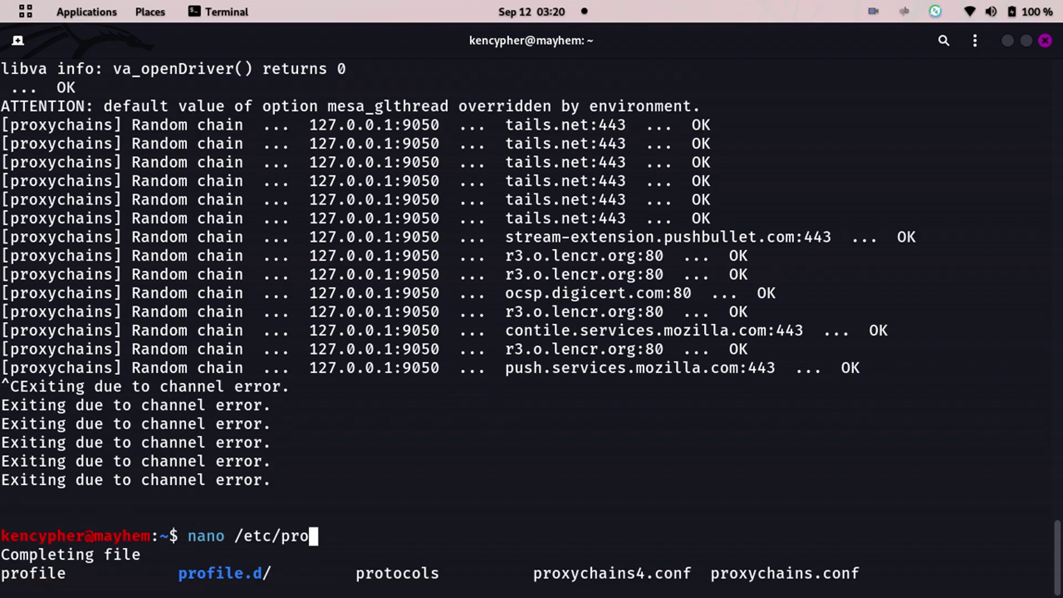
- View /etc/proxychains4.conf in nano down to the socks4 127.0.0.1 9050 entry, then exit
key(Return)
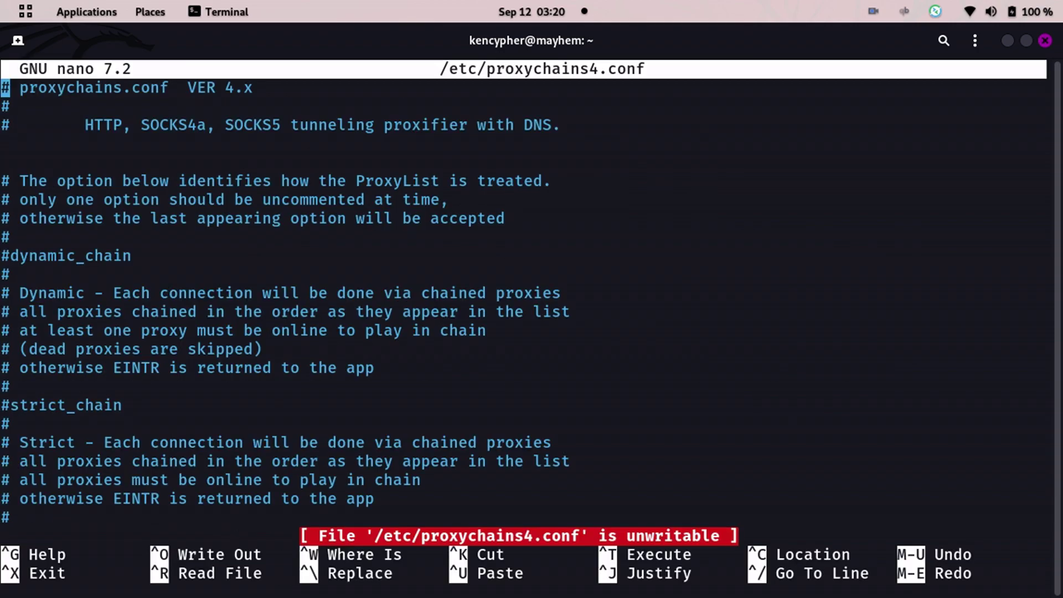
key(Down)
key(Down)
key(Down)
key(Down)
key(Down)
key(Down)
key(Down)
key(Down)
key(Down)
key(Down)
key(Down)
key(Down)
key(Down)
key(Down)
key(Down)
key(Down)
key(Down)
key(Down)
key(Down)
key(Down)
key(Down)
key(Down)
key(Down)
key(Down)
key(Down)
key(Down)
key(Down)
key(Down)
key(Down)
key(Down)
key(Down)
key(Down)
key(Down)
key(Down)
key(Down)
key(Down)
key(Down)
key(Down)
key(Down)
key(Down)
key(Down)
key(Down)
key(Down)
key(Down)
key(Down)
key(Down)
key(Down)
key(Down)
key(Down)
key(Down)
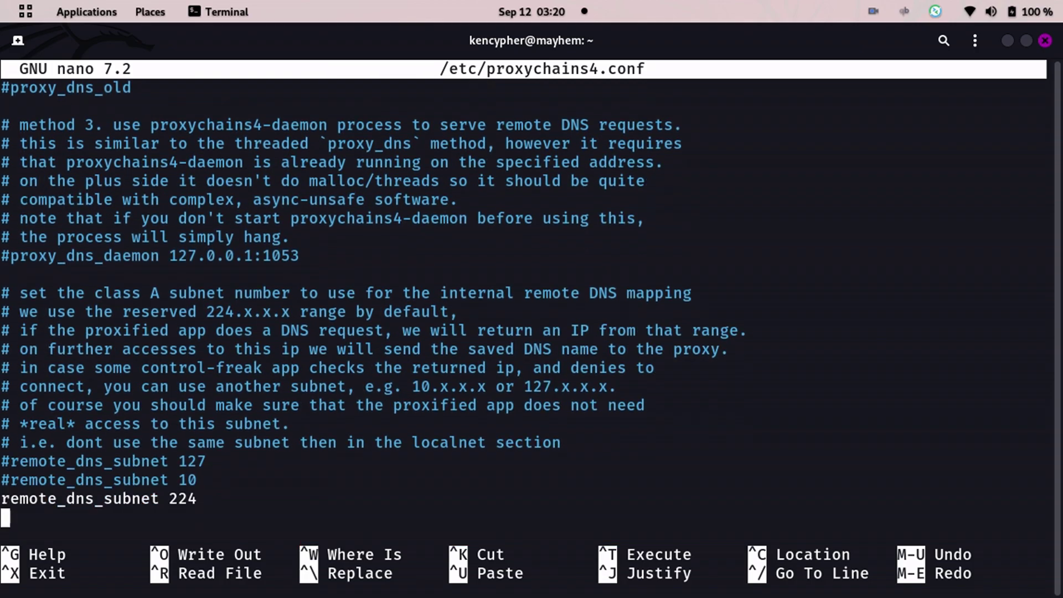
key(Down)
key(Down)
key(Down)
key(Down)
key(Down)
key(Down)
key(Down)
key(Down)
key(Down)
key(Down)
key(Down)
key(Down)
key(Down)
key(Down)
key(Down)
key(Down)
key(Down)
key(Down)
key(Down)
key(Down)
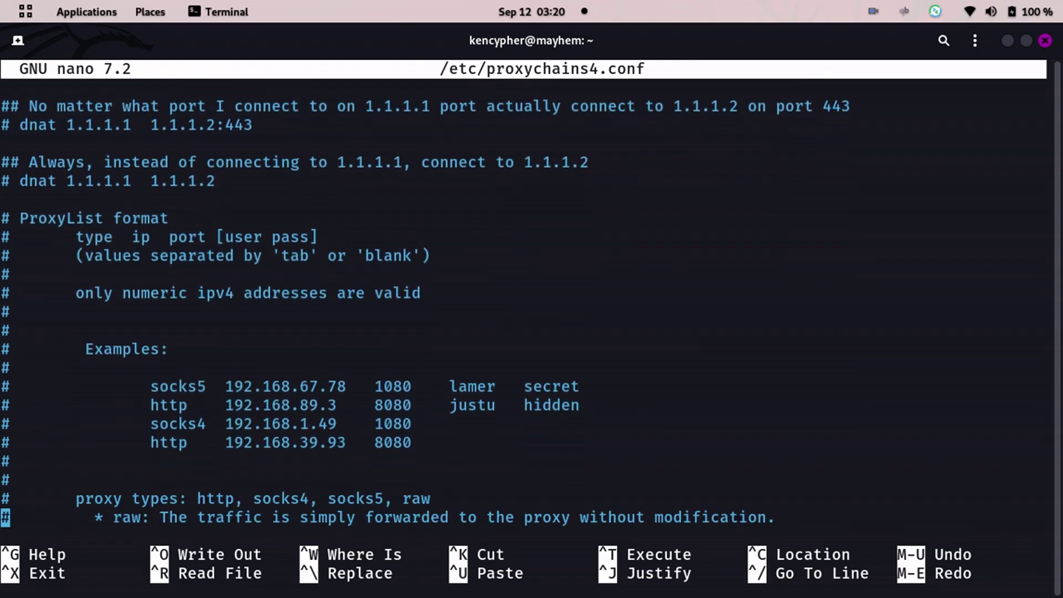
key(Up)
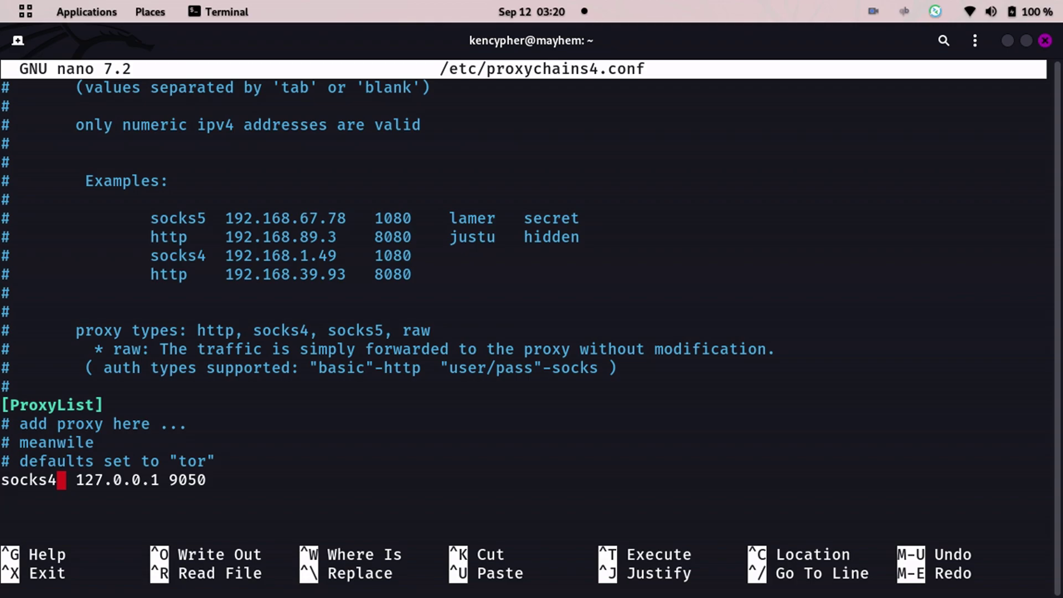
key(ctrl+x)
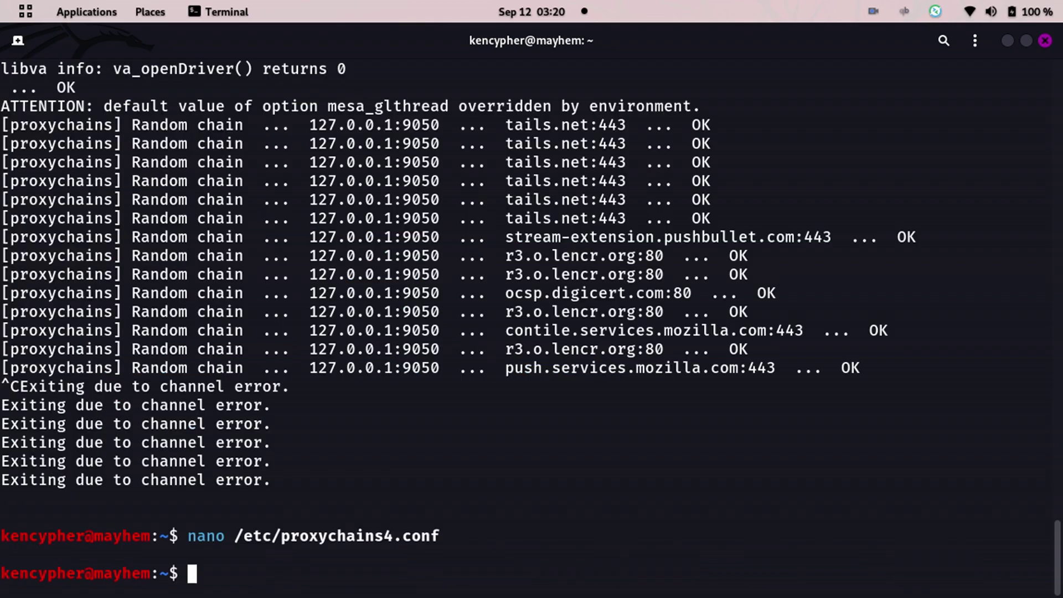